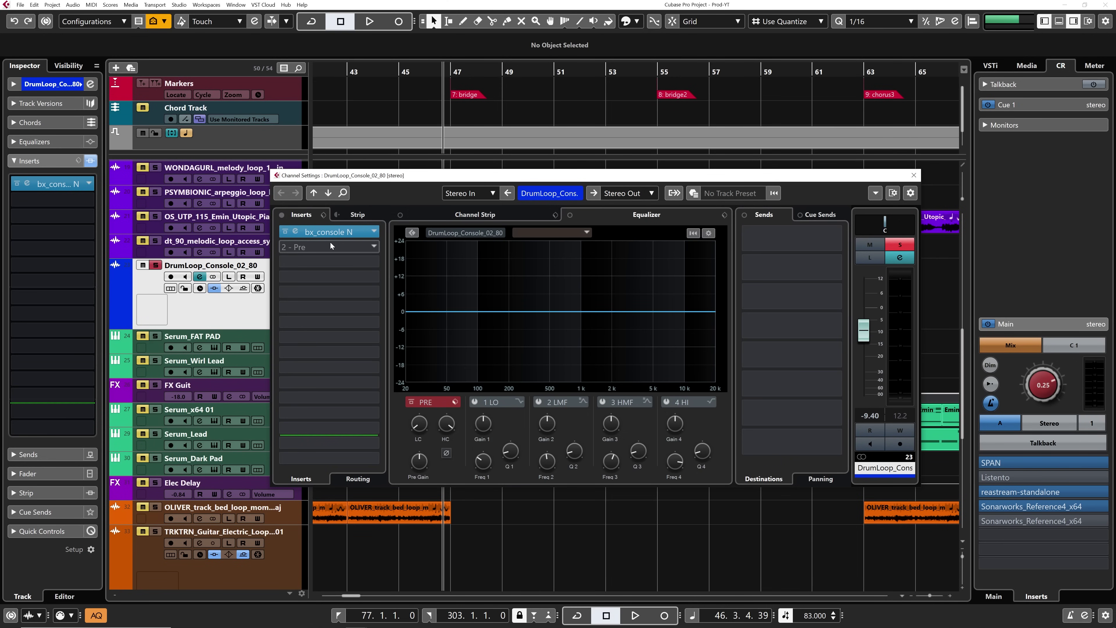
# Invert the phase in the bx_console N insert of the DrumLoop_Console_02_80 channel and close the plug-in window.
pyautogui.click(303, 233)
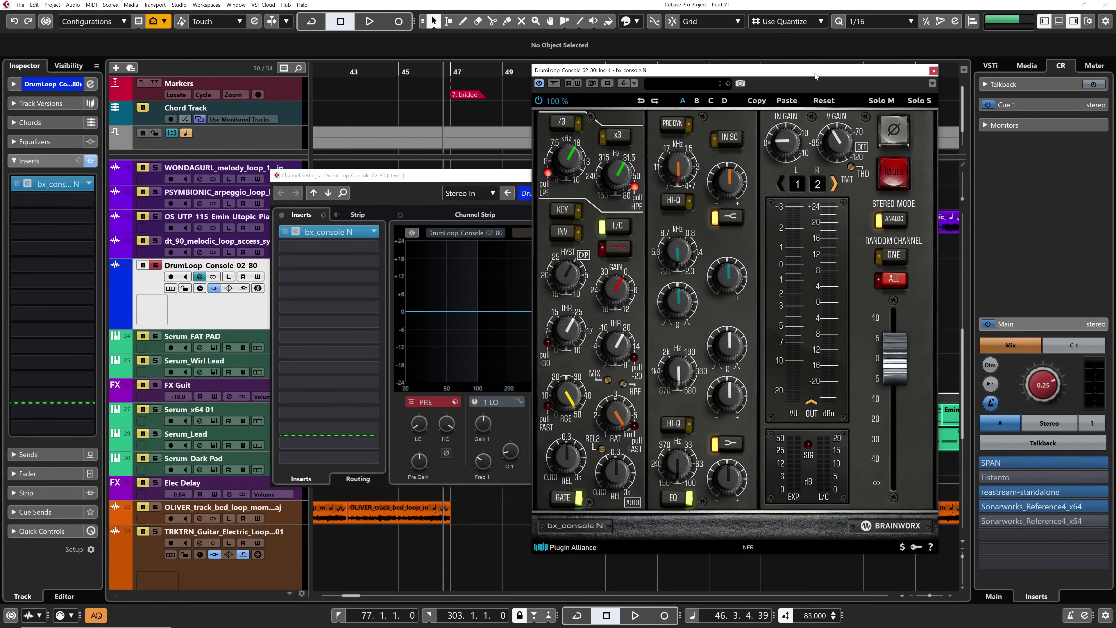
pyautogui.moveTo(814, 74); pyautogui.dragTo(334, 59)
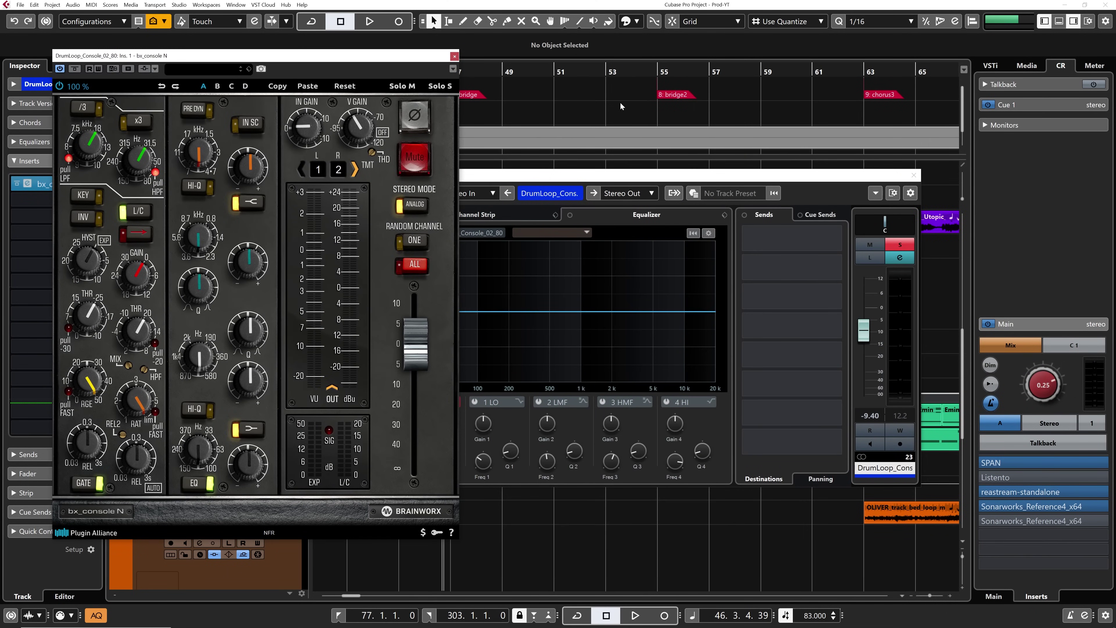
pyautogui.click(417, 119)
pyautogui.click(418, 120)
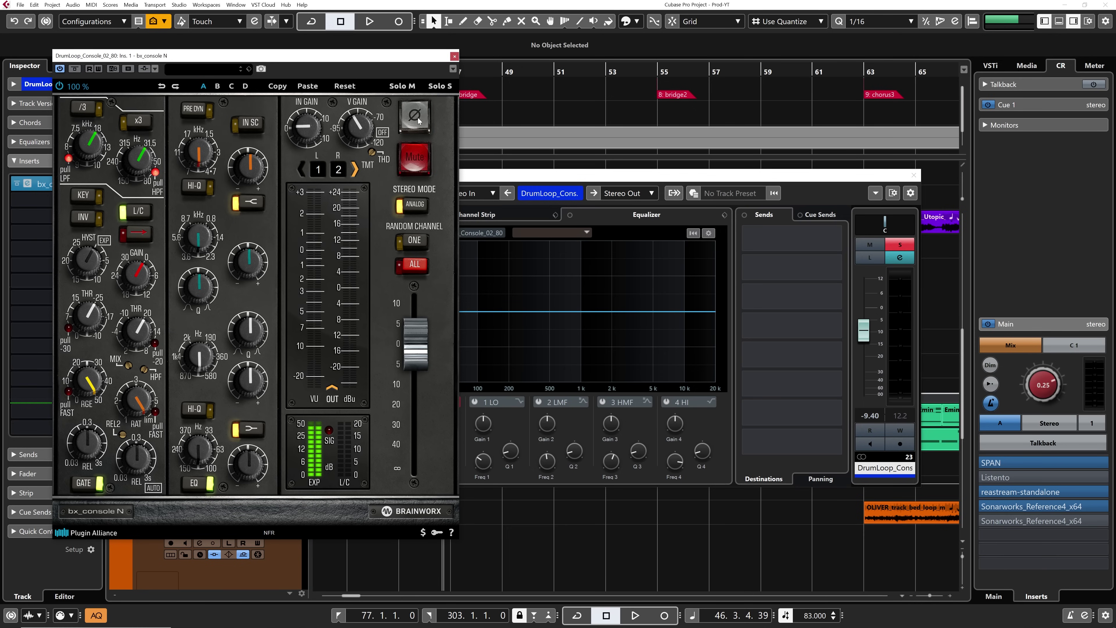
pyautogui.click(417, 120)
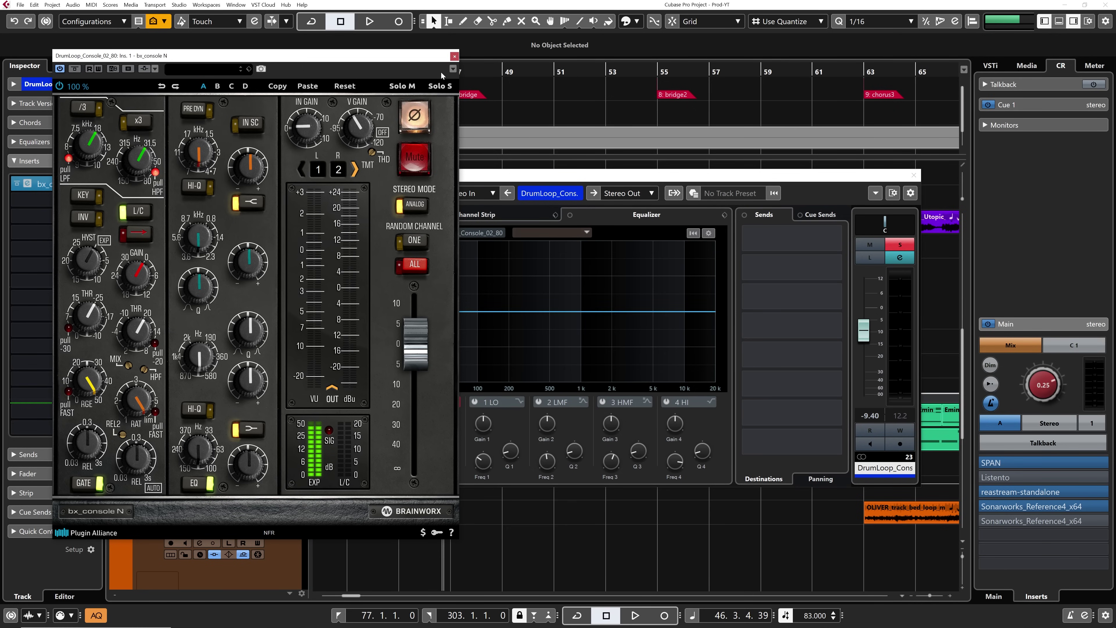
pyautogui.click(454, 56)
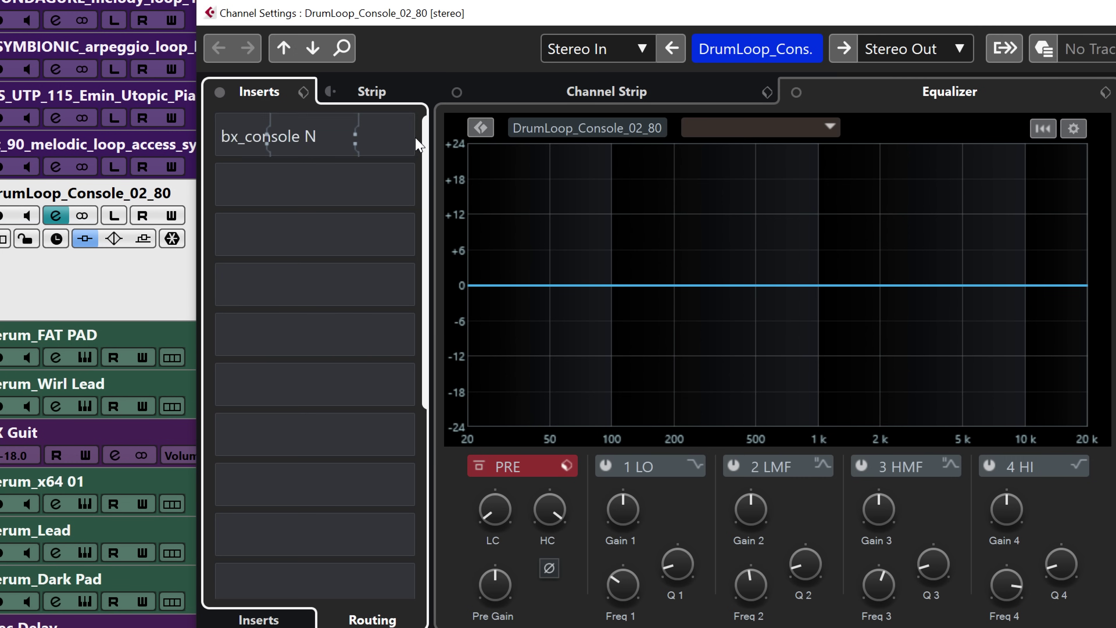
# Set the channel routing of the bx_console N insert to Mono.
pyautogui.click(405, 134)
pyautogui.click(404, 136)
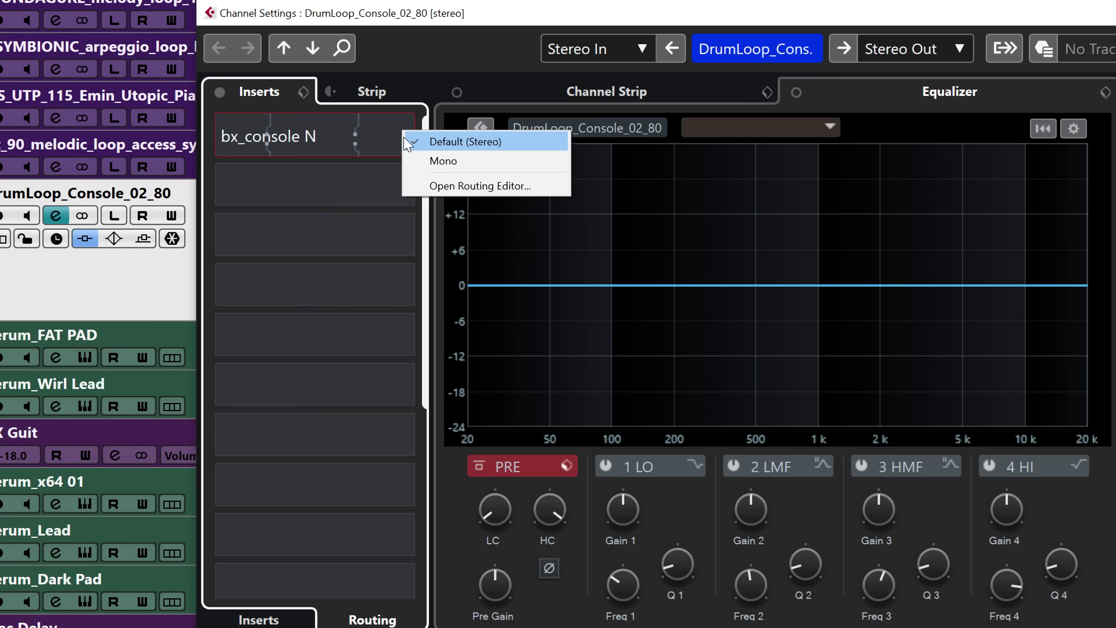
pyautogui.click(415, 166)
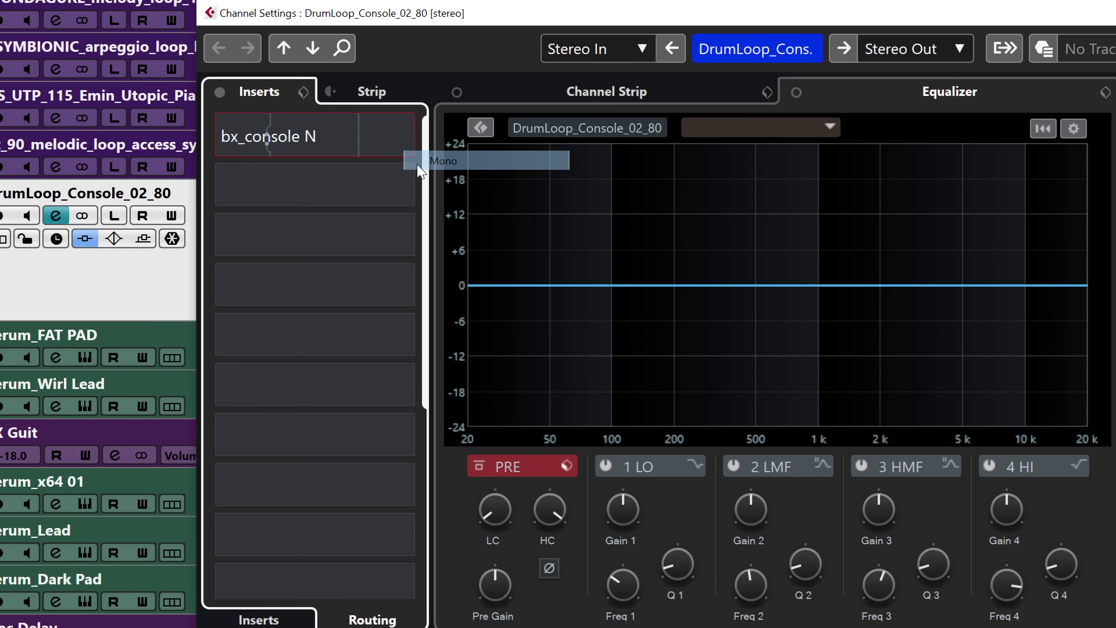
# In the bx_console N routing editor, shift the linked routing to the R channel, return it to L, and confirm.
pyautogui.click(404, 136)
pyautogui.click(430, 189)
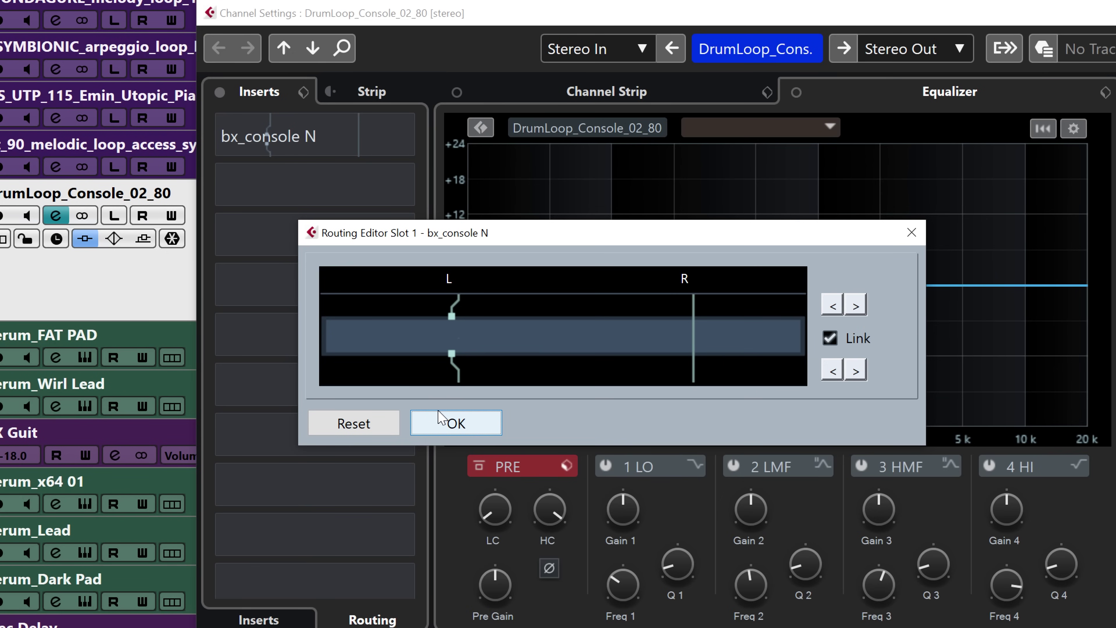
pyautogui.click(860, 308)
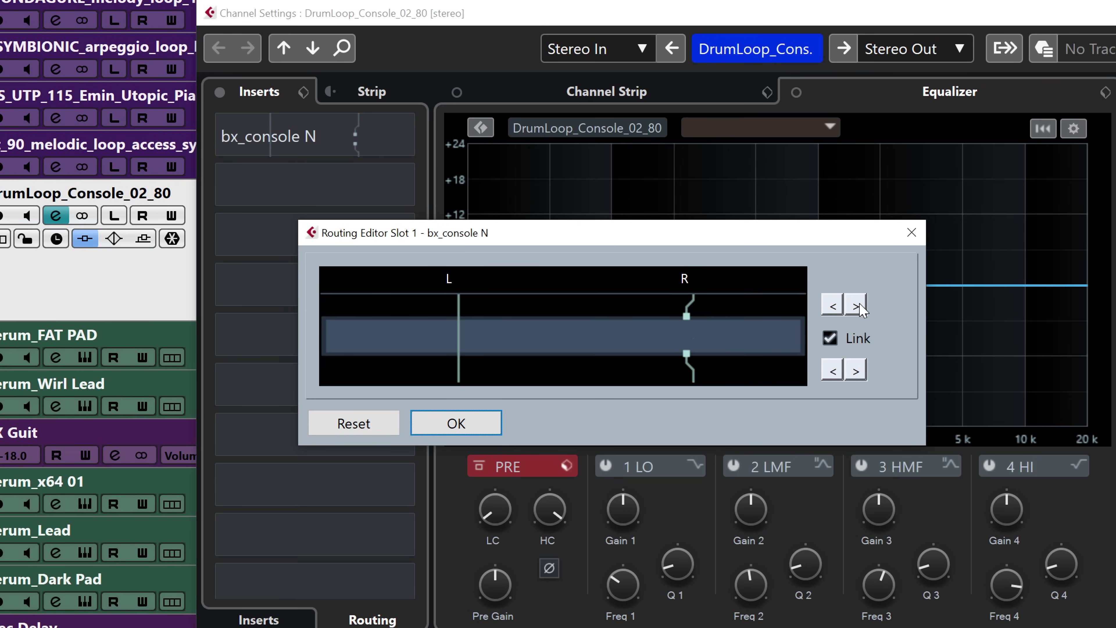
pyautogui.click(832, 305)
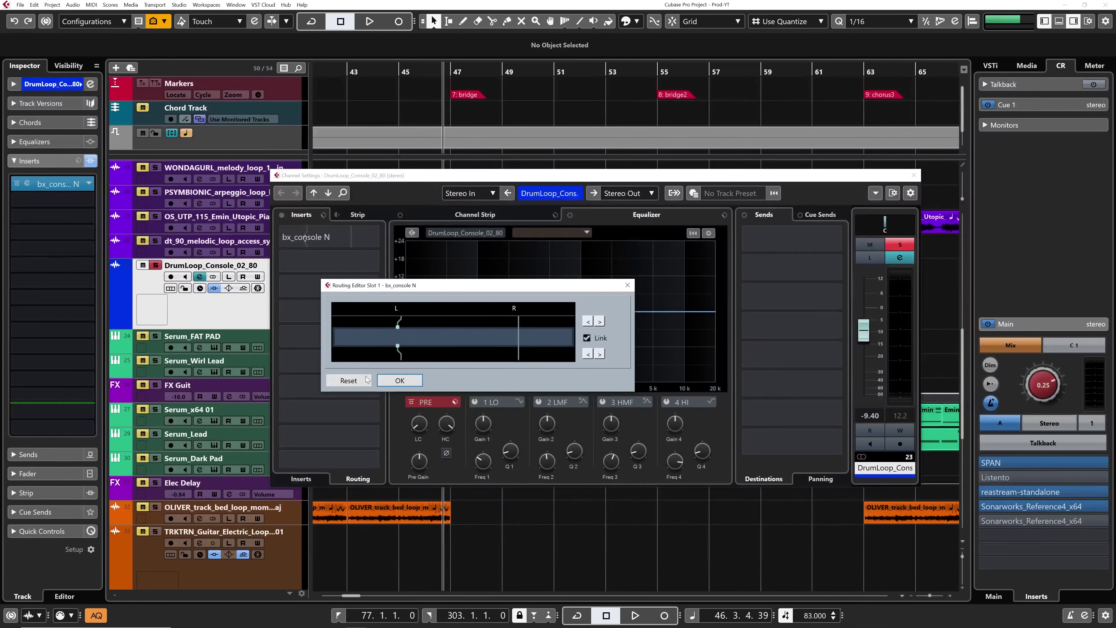
pyautogui.click(456, 423)
# Audition the drum loop with bx_console N phase inversion on and off, and leave the inversion switched off.
pyautogui.press('space')
pyautogui.click(297, 233)
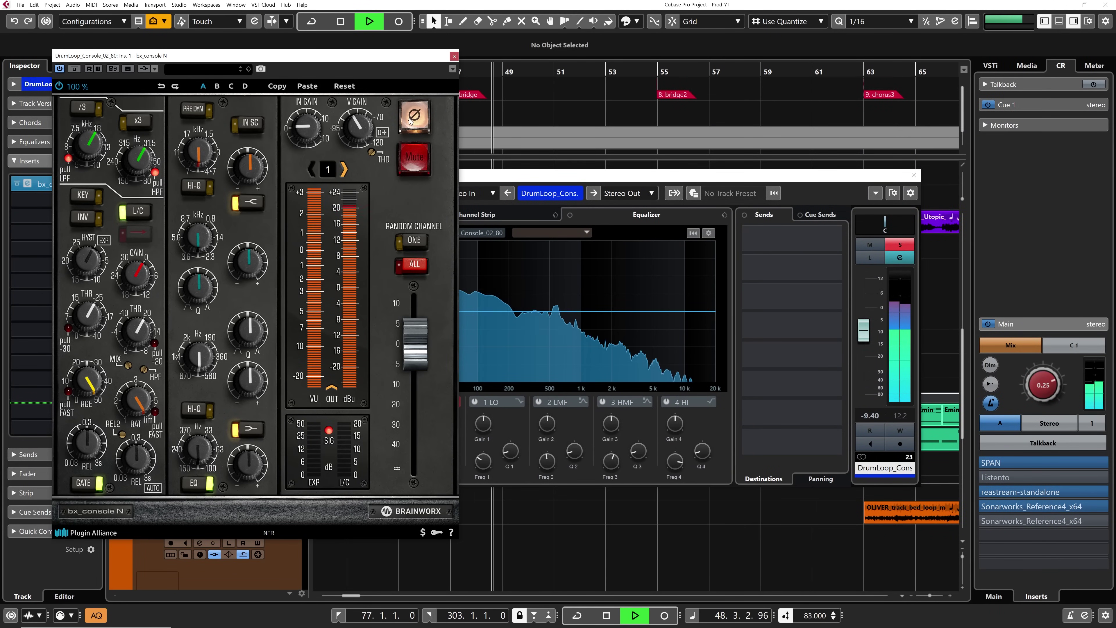
pyautogui.press('space')
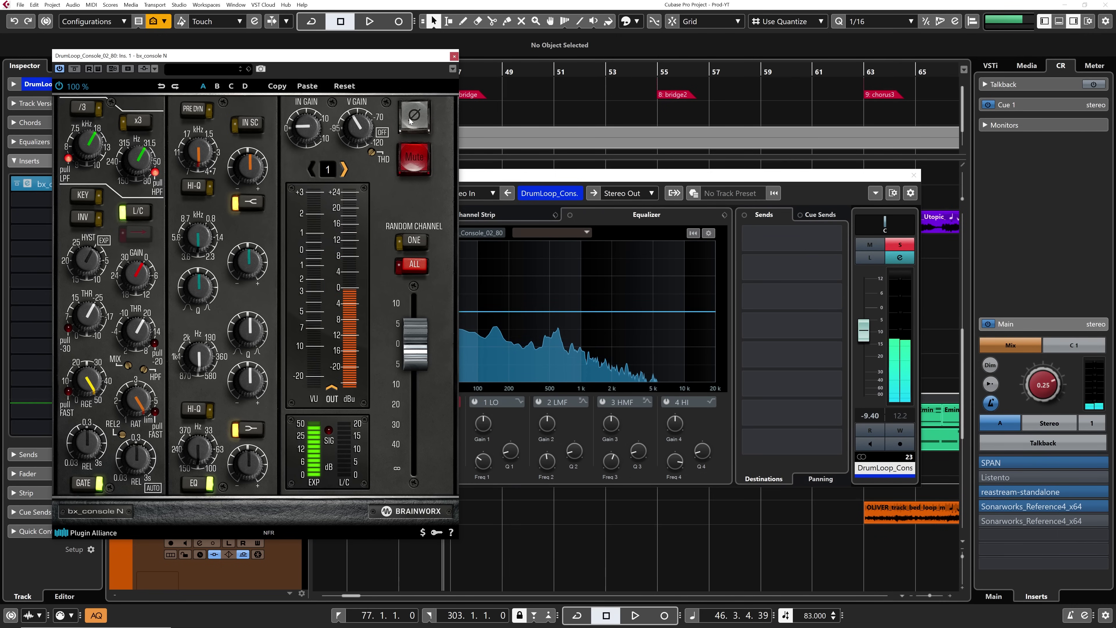
pyautogui.click(413, 116)
pyautogui.press('space')
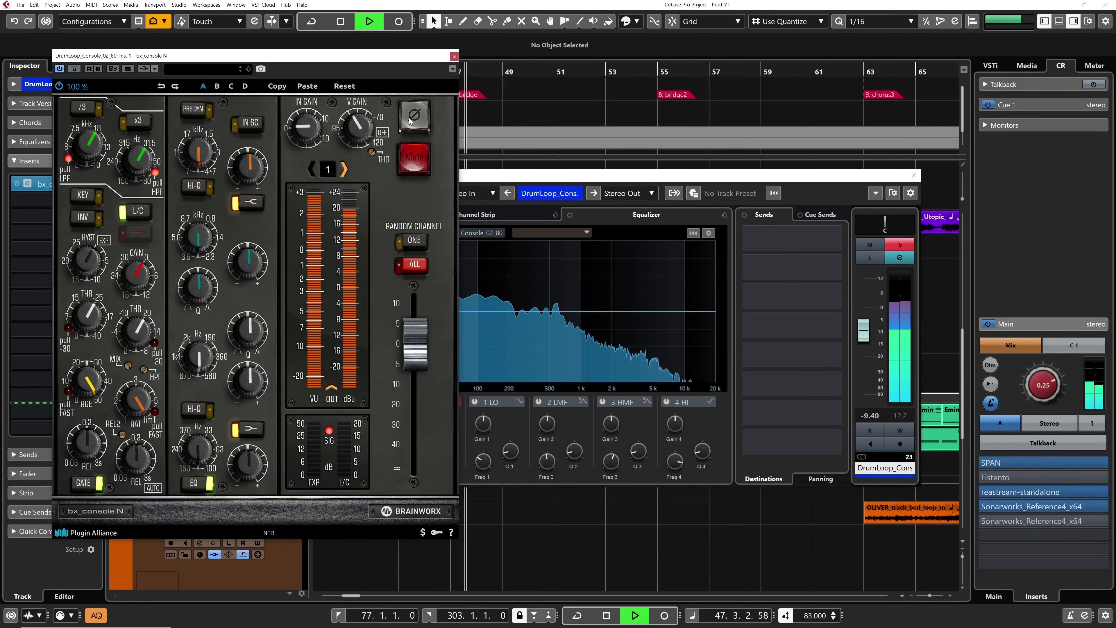
pyautogui.click(410, 120)
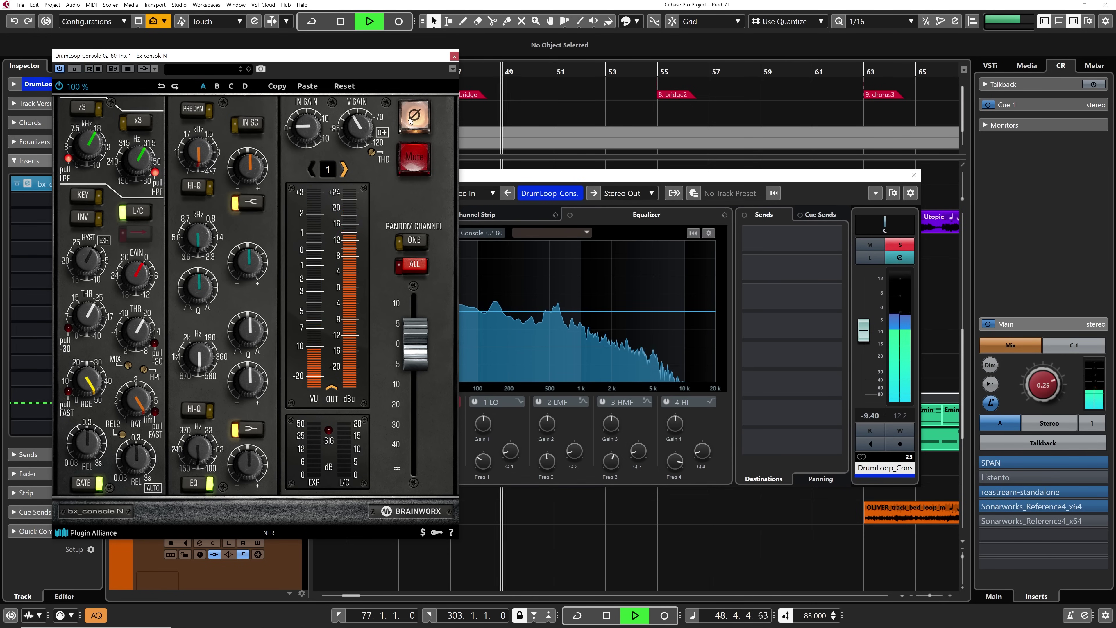
pyautogui.press('space')
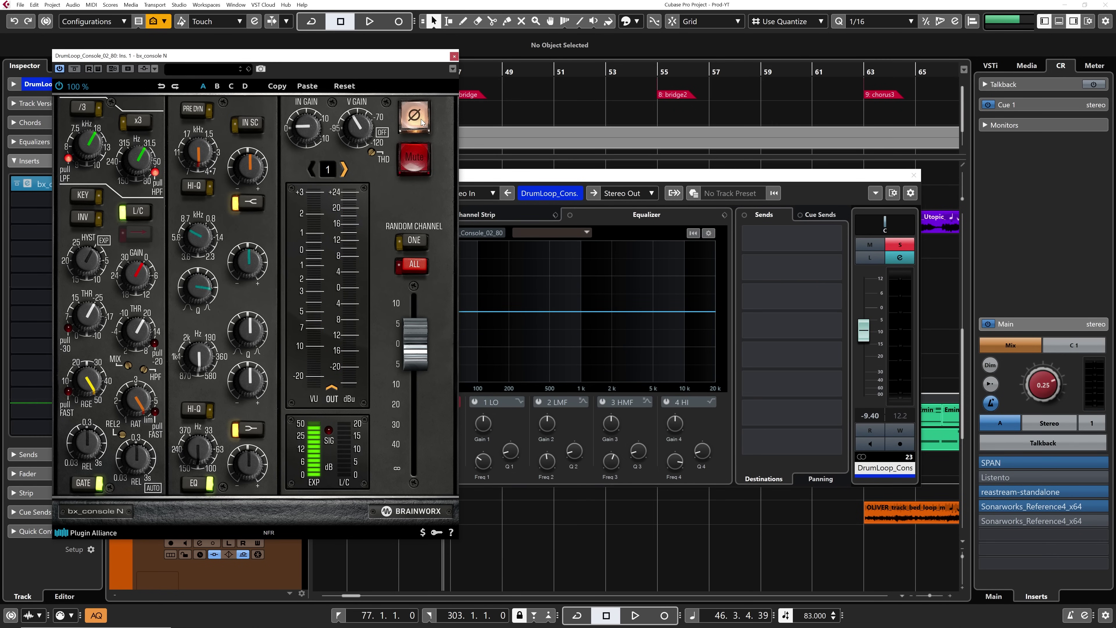
pyautogui.click(420, 122)
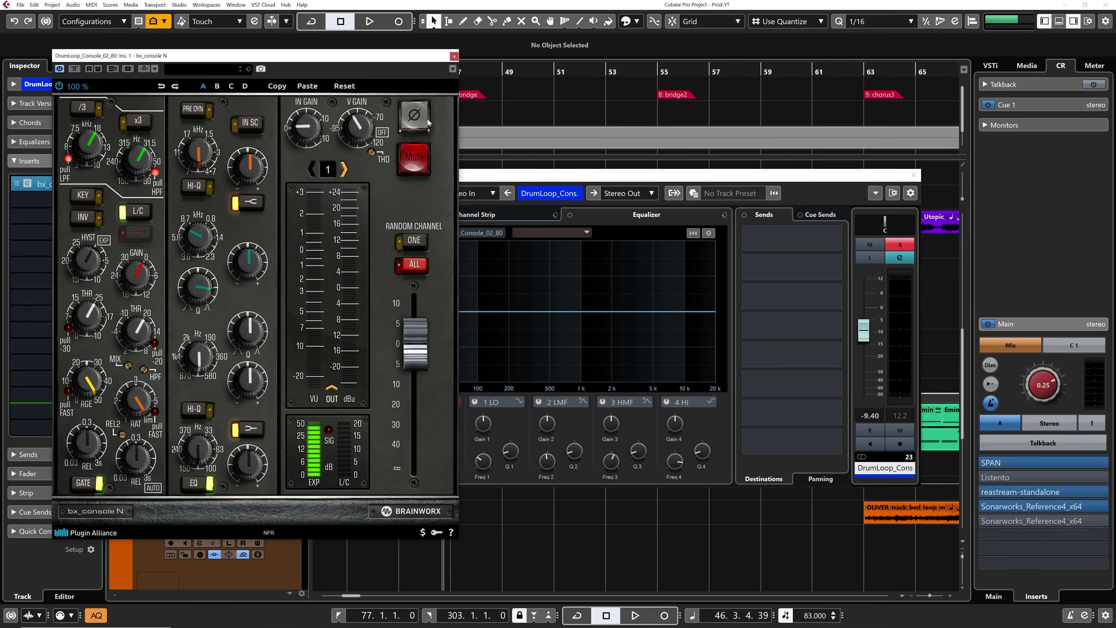
# Adjust the gain, Q and frequency of bx_console N's high-mid EQ band while the drum loop plays, and stop playback.
pyautogui.press('space')
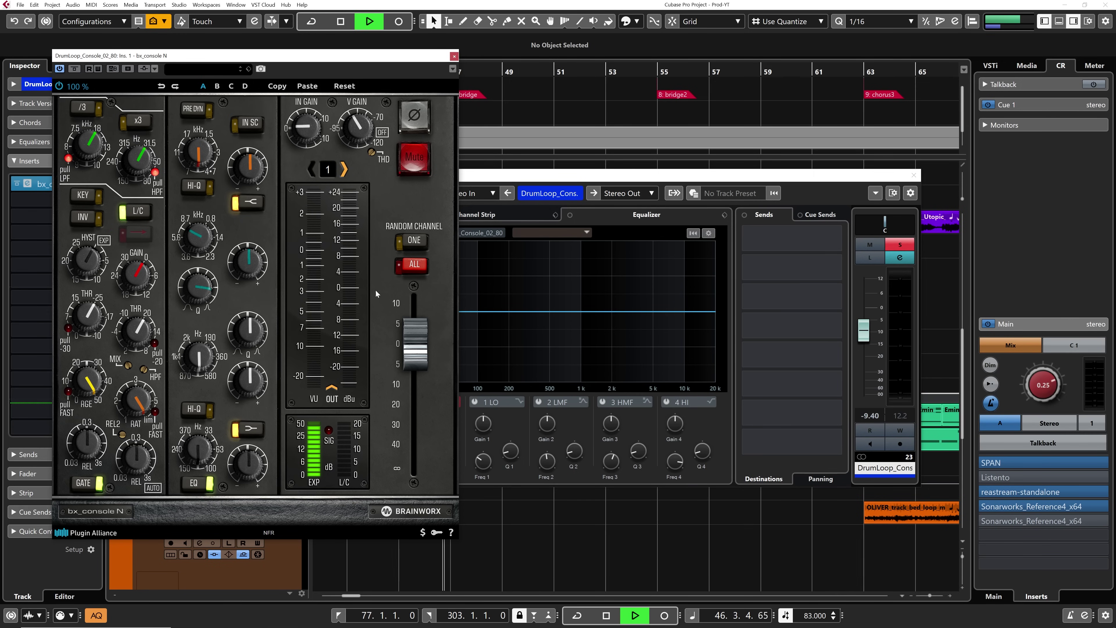
pyautogui.moveTo(420, 344)
pyautogui.mouseDown()
pyautogui.moveTo(416, 323)
pyautogui.moveTo(411, 471)
pyautogui.moveTo(413, 351)
pyautogui.mouseUp()
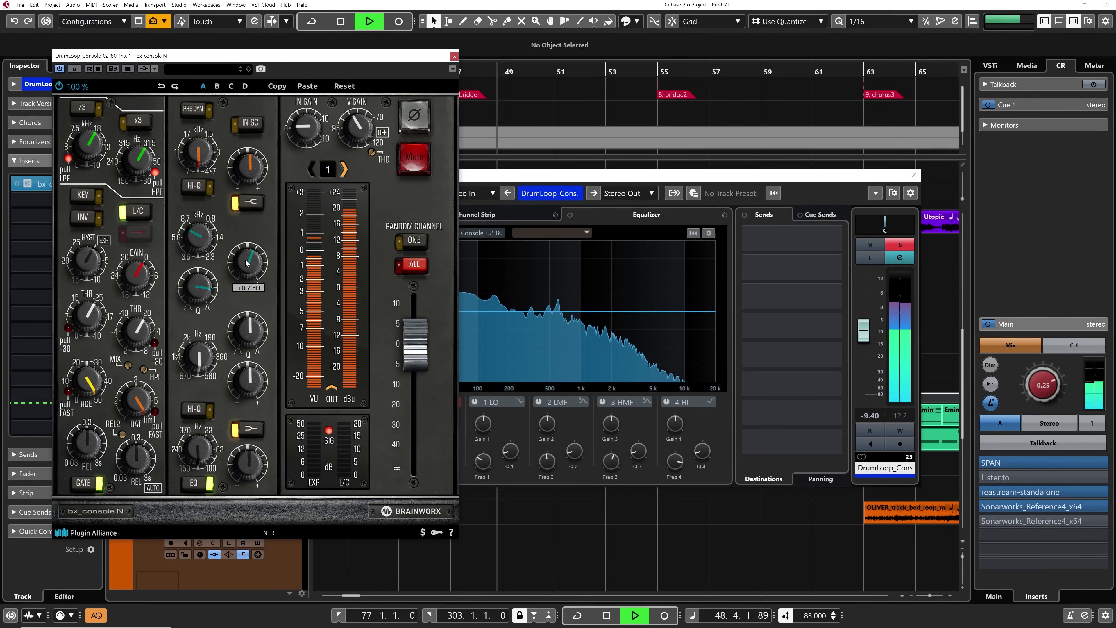
pyautogui.moveTo(222, 272); pyautogui.dragTo(190, 257)
pyautogui.moveTo(196, 233)
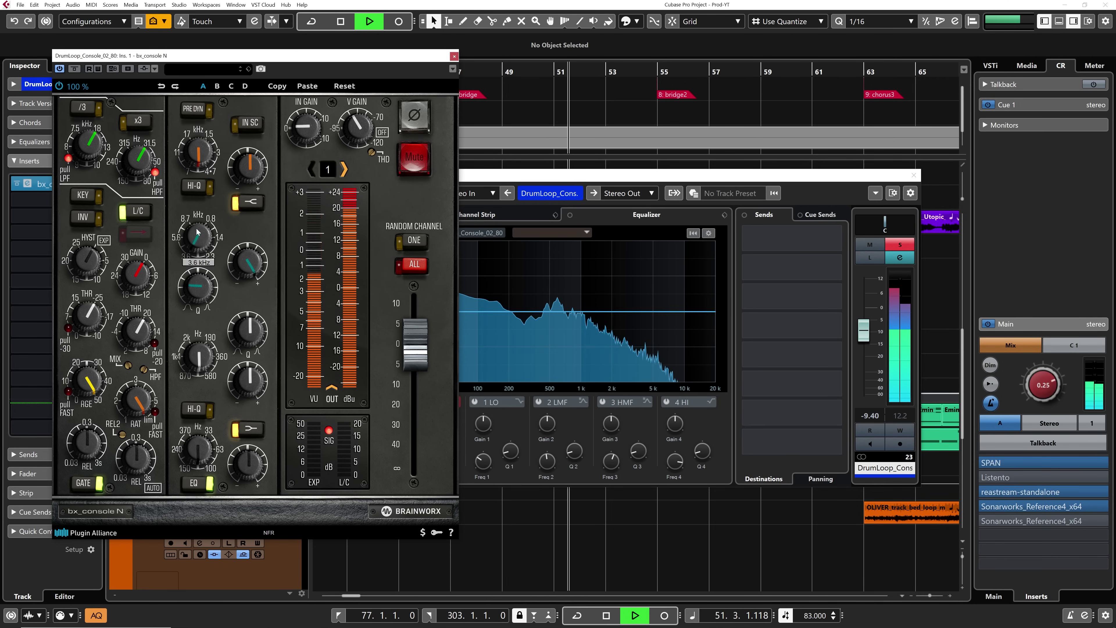
pyautogui.press('space')
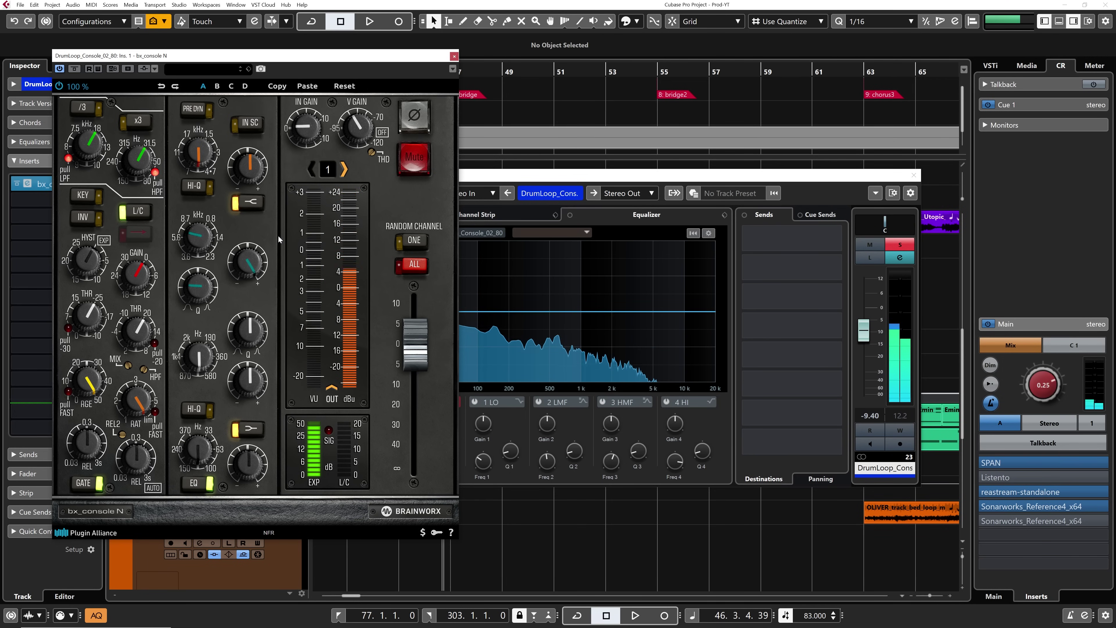
# Check the insert routing of the DrumLoop_Console_02_80 channel and close the channel settings.
pyautogui.press('Escape')
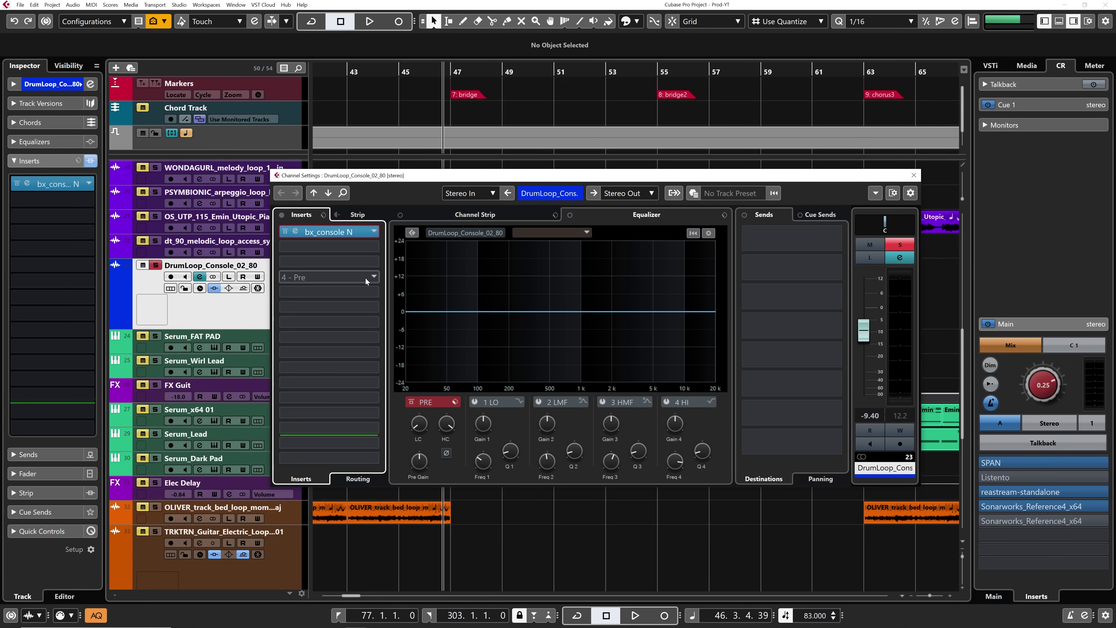
pyautogui.click(356, 481)
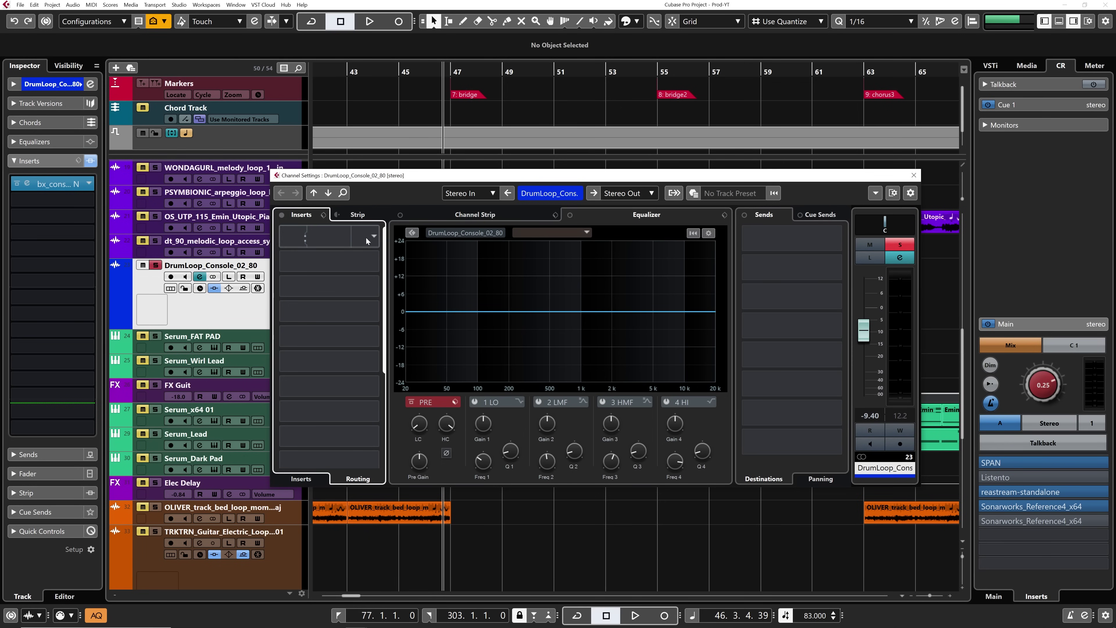
pyautogui.press('e')
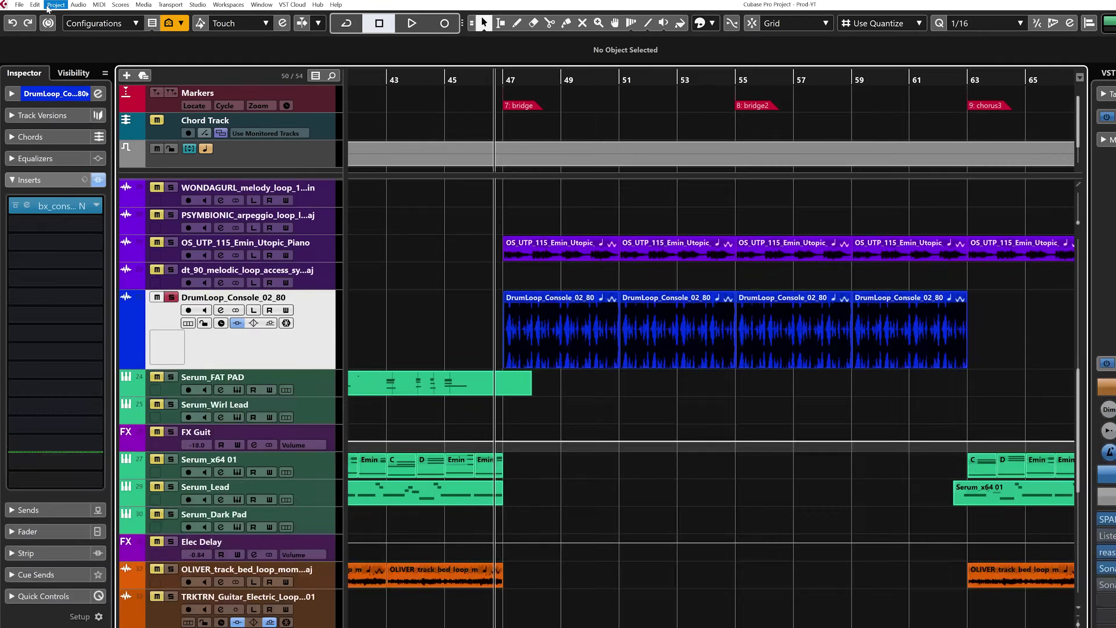
# Open the Multi-Channel to Mono track conversion and set its source to All Multi-Channel Tracks.
pyautogui.click(49, 5)
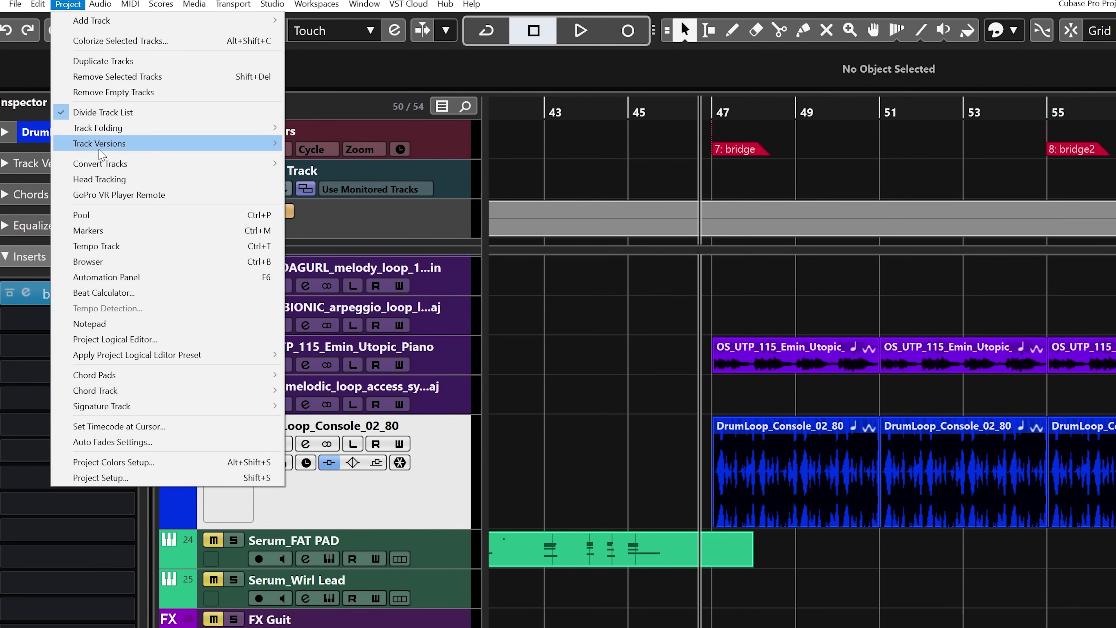
pyautogui.moveTo(97, 167)
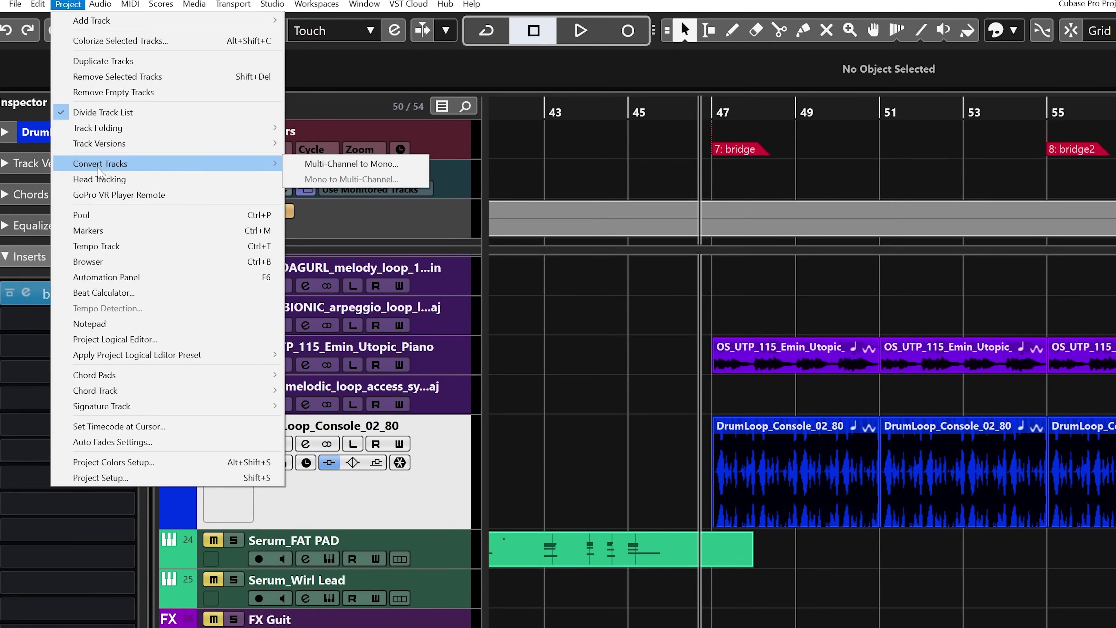
pyautogui.click(383, 165)
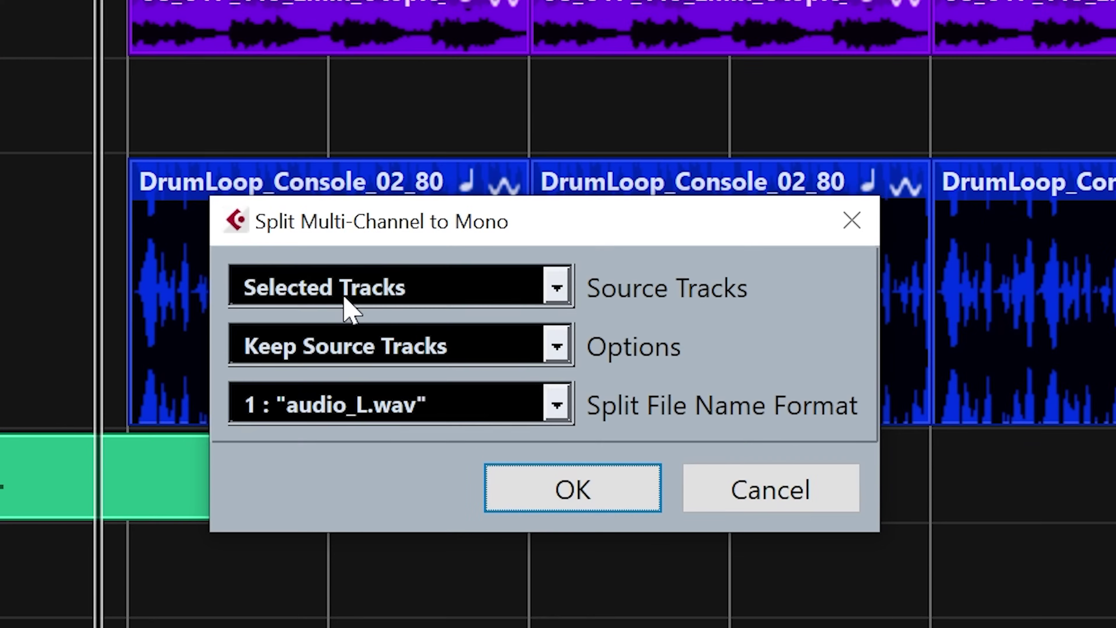
pyautogui.click(805, 474)
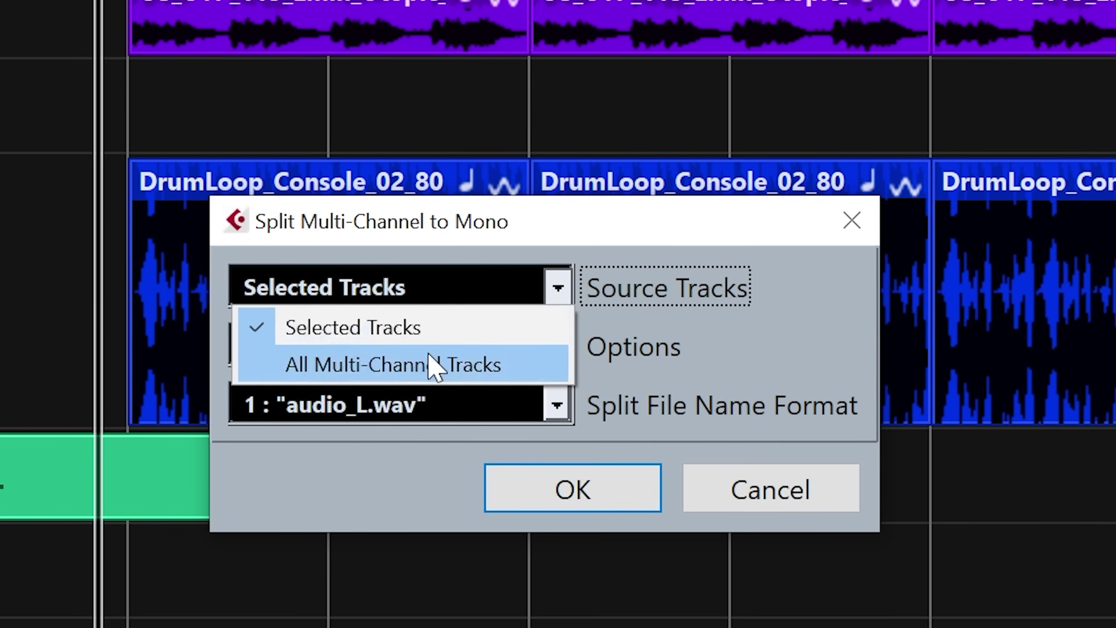
pyautogui.click(473, 365)
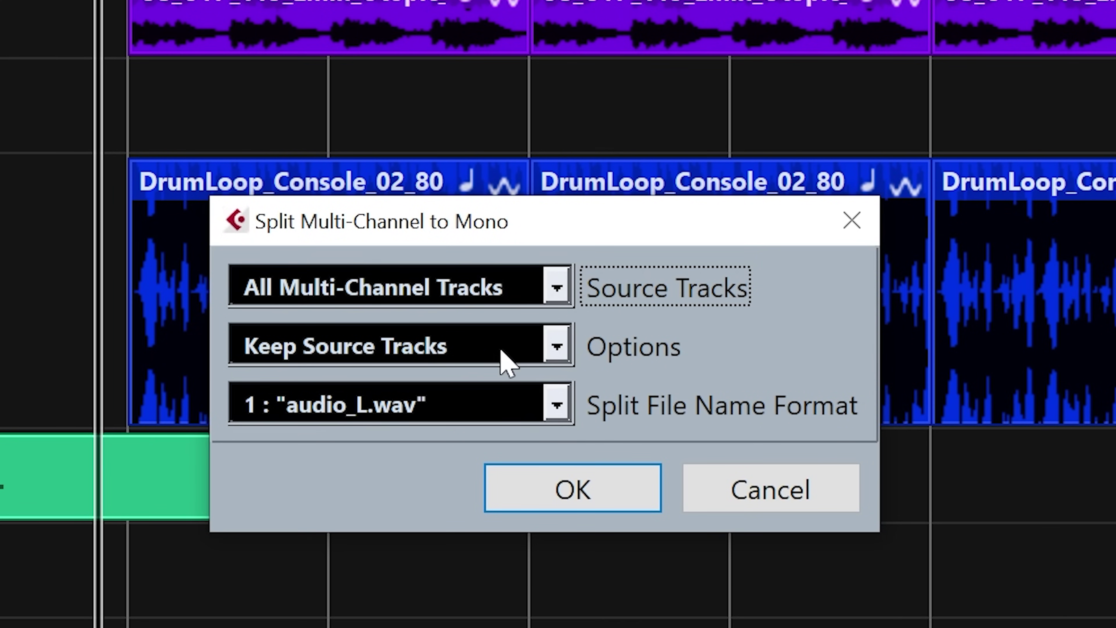
# Set the conversion to Mute Source Tracks, keep the "audio_L.wav" split file name format, and run it.
pyautogui.click(555, 350)
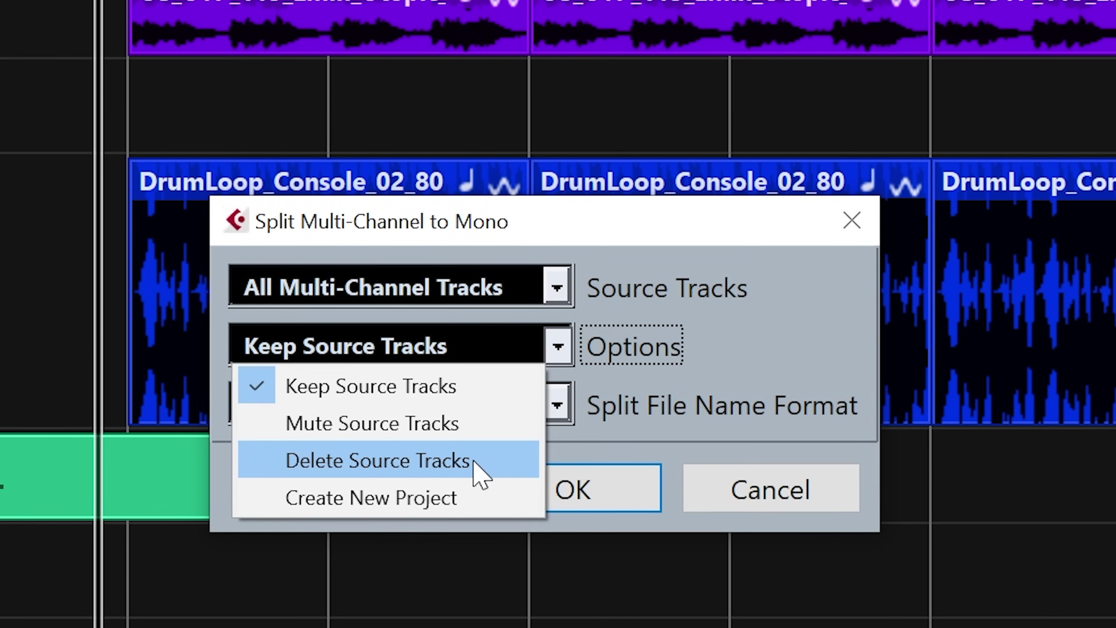
pyautogui.click(427, 425)
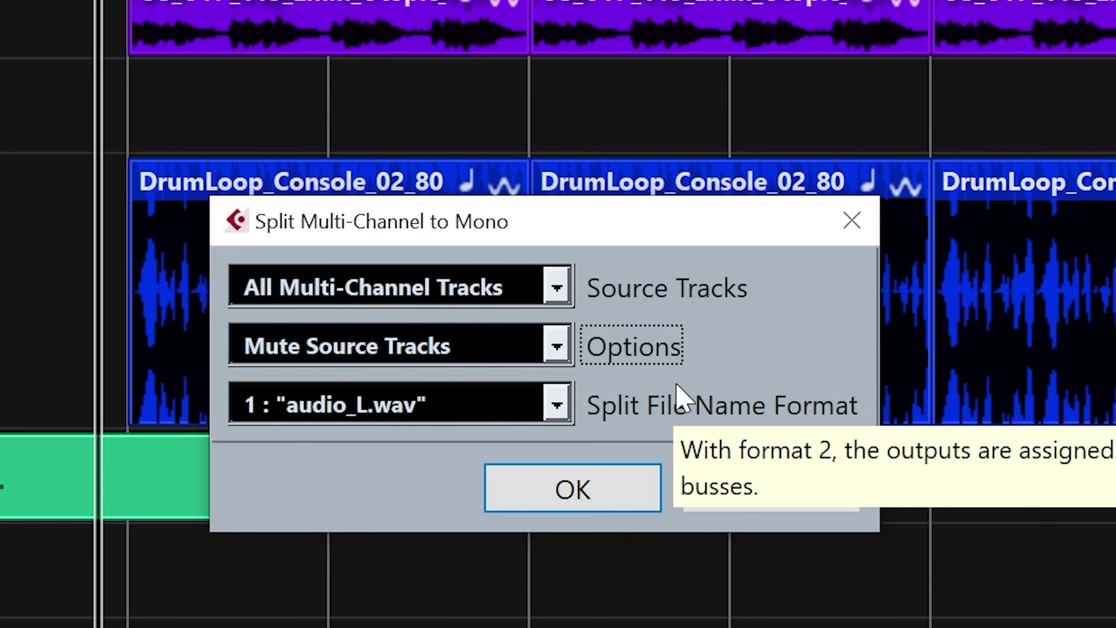
pyautogui.click(558, 405)
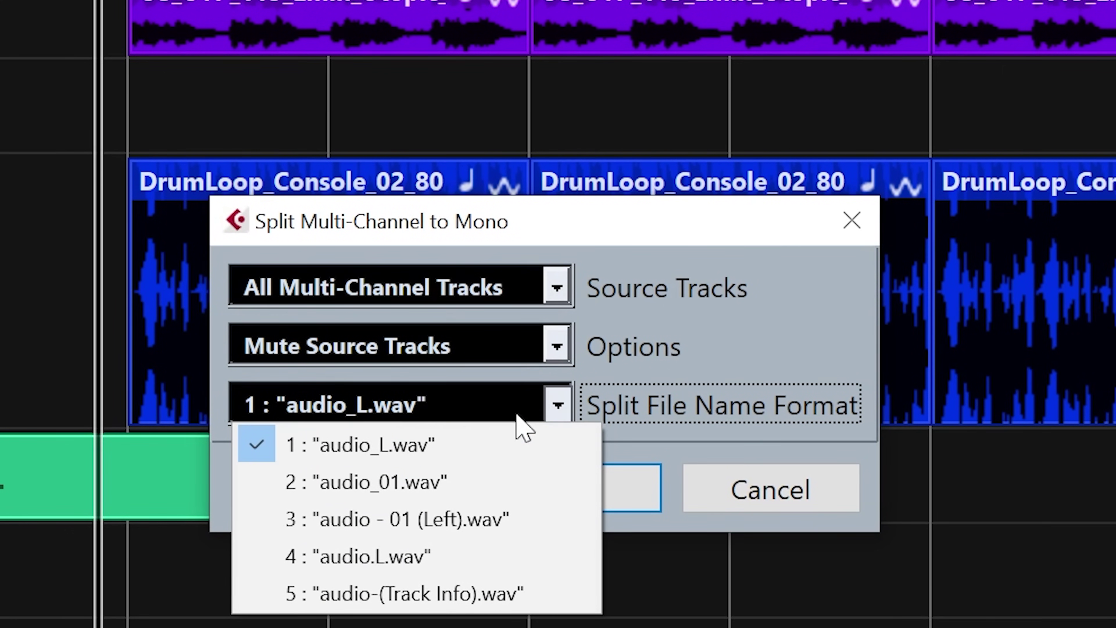
pyautogui.click(669, 388)
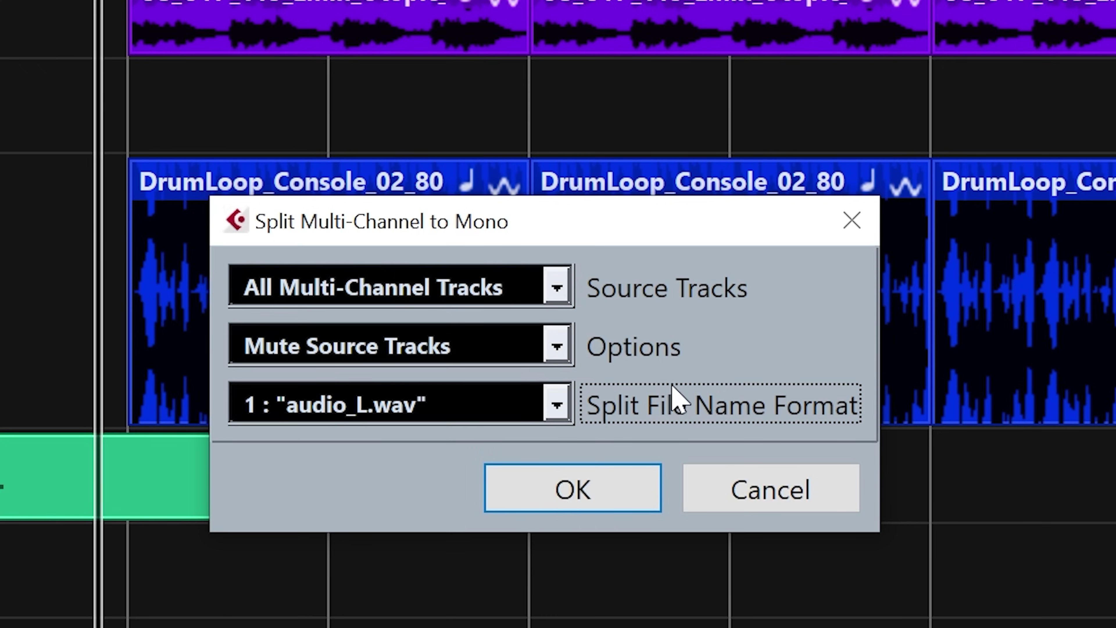
pyautogui.click(549, 497)
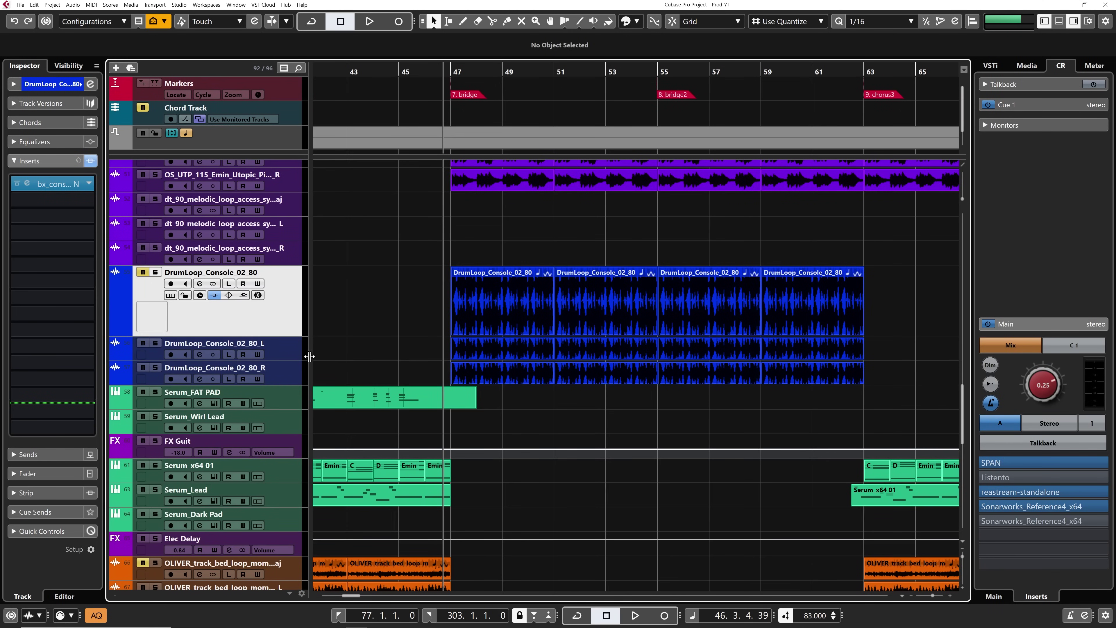
# Select the split mono tracks DrumLoop_Console_02_80_L and DrumLoop_Console_02_80_R for a closer look at their events.
pyautogui.click(291, 354)
pyautogui.keyDown('shift'); pyautogui.click(338, 371); pyautogui.keyUp('shift')
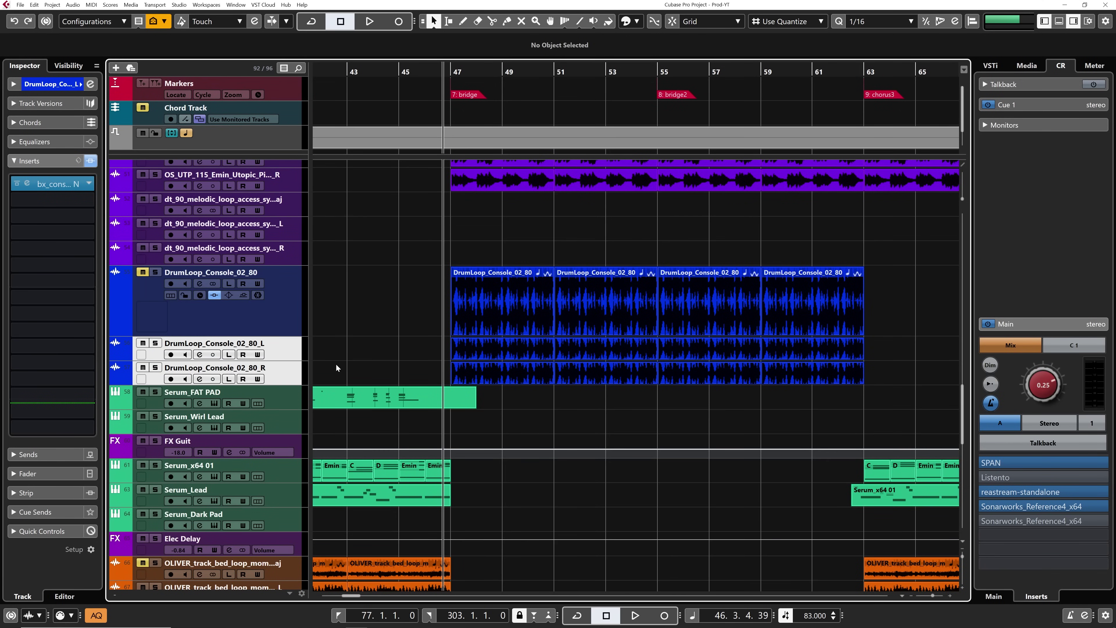
pyautogui.press('h')
pyautogui.press('h')
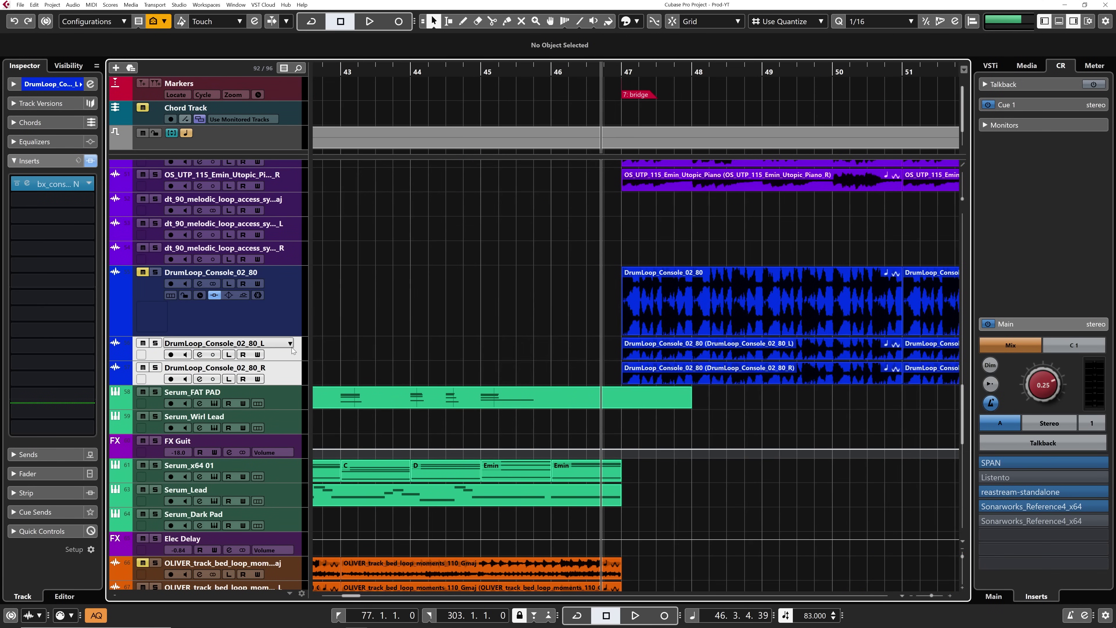
# Play from the bridge marker at bar 47 and solo the split tracks DrumLoop_Console_02_80_L and DrumLoop_Console_02_80_R.
pyautogui.click(622, 70)
pyautogui.press('space')
pyautogui.click(155, 342)
pyautogui.click(441, 345)
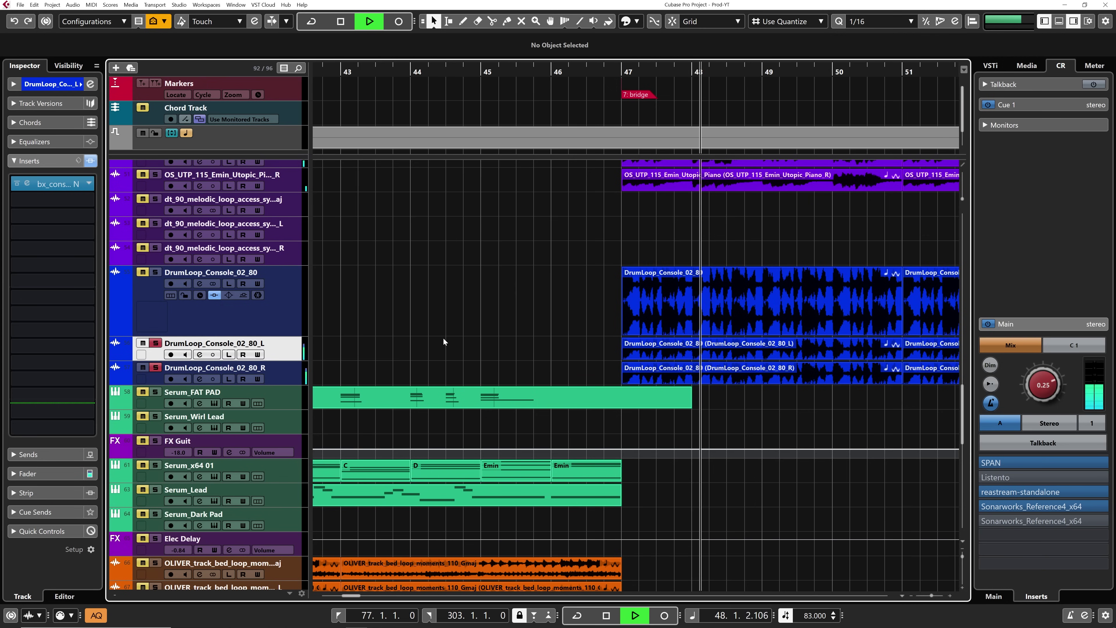
pyautogui.click(297, 371)
pyautogui.press('space')
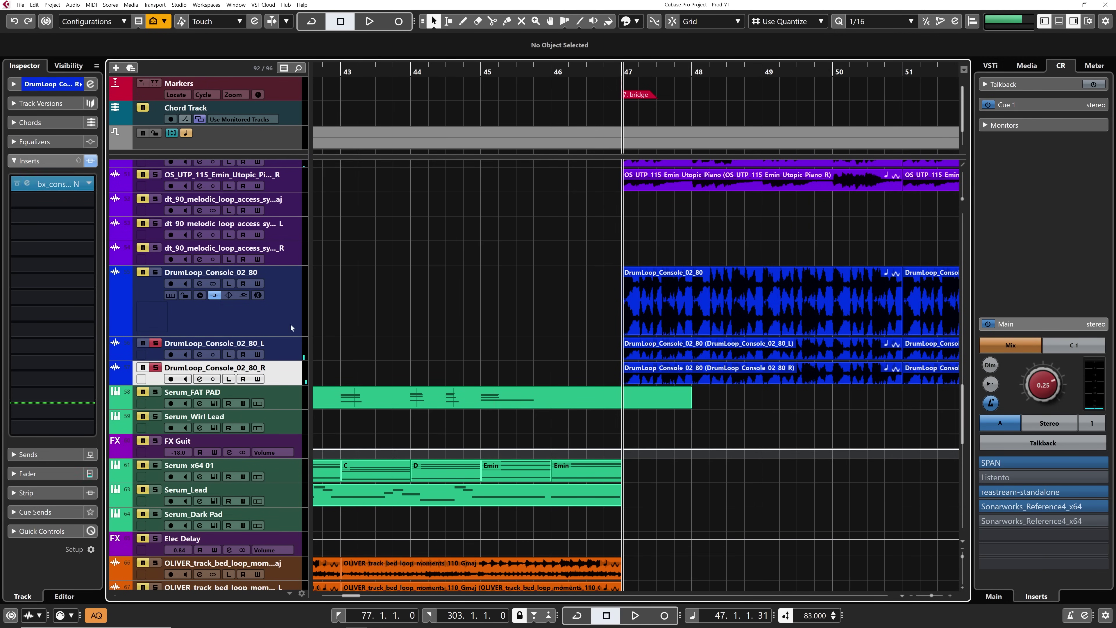
# Bypass the inserts on both split mono drum tracks, DrumLoop_Console_02_80_L and DrumLoop_Console_02_80_R.
pyautogui.click(281, 348)
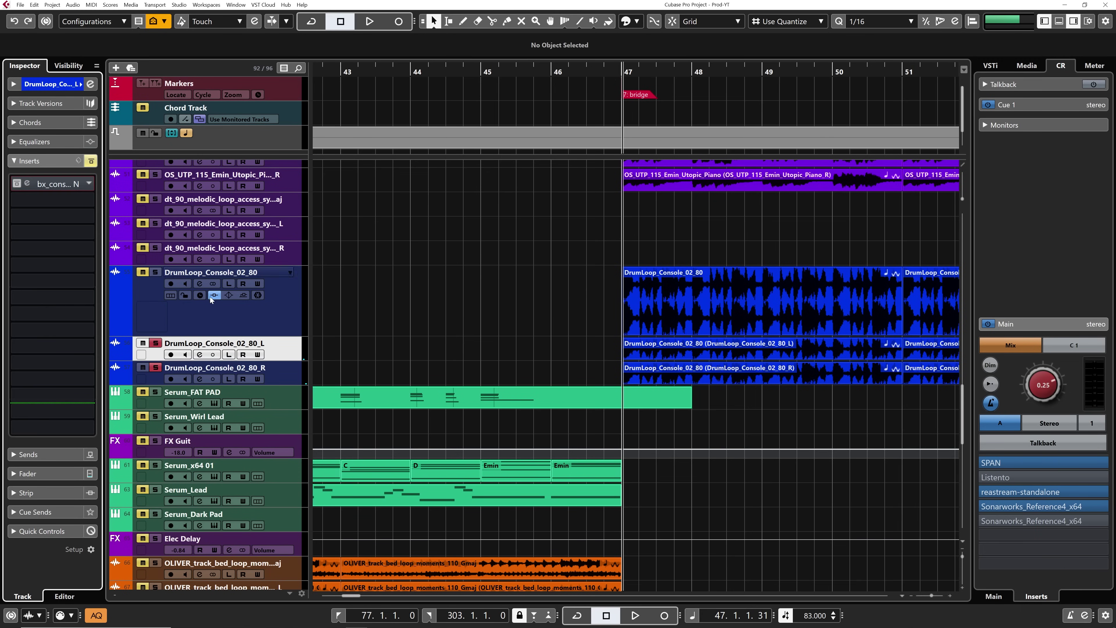
pyautogui.press('Down')
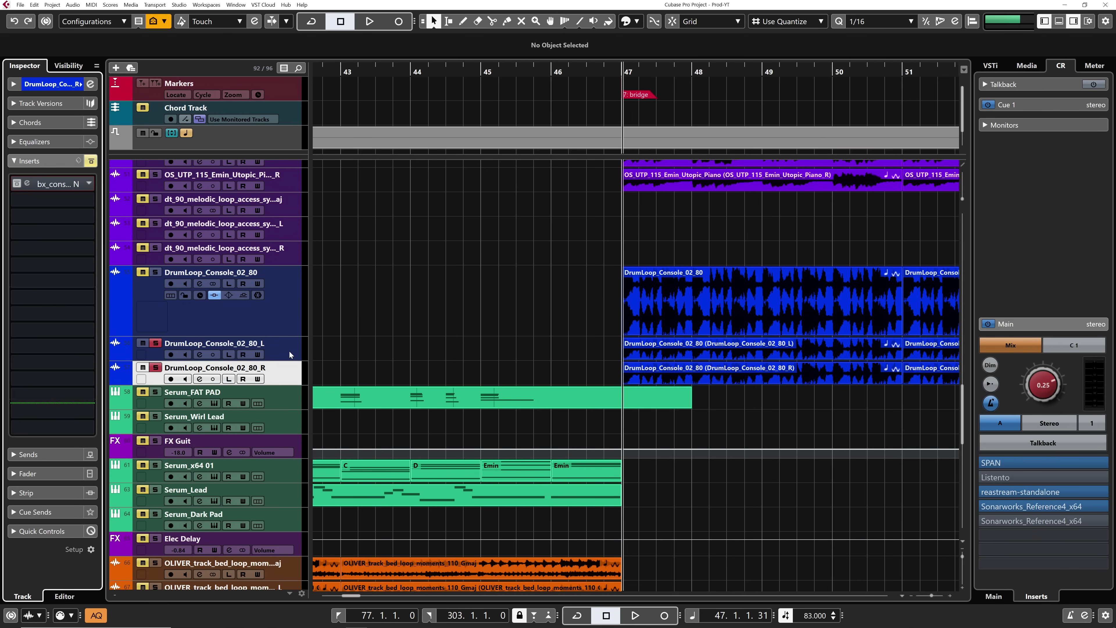
pyautogui.click(290, 351)
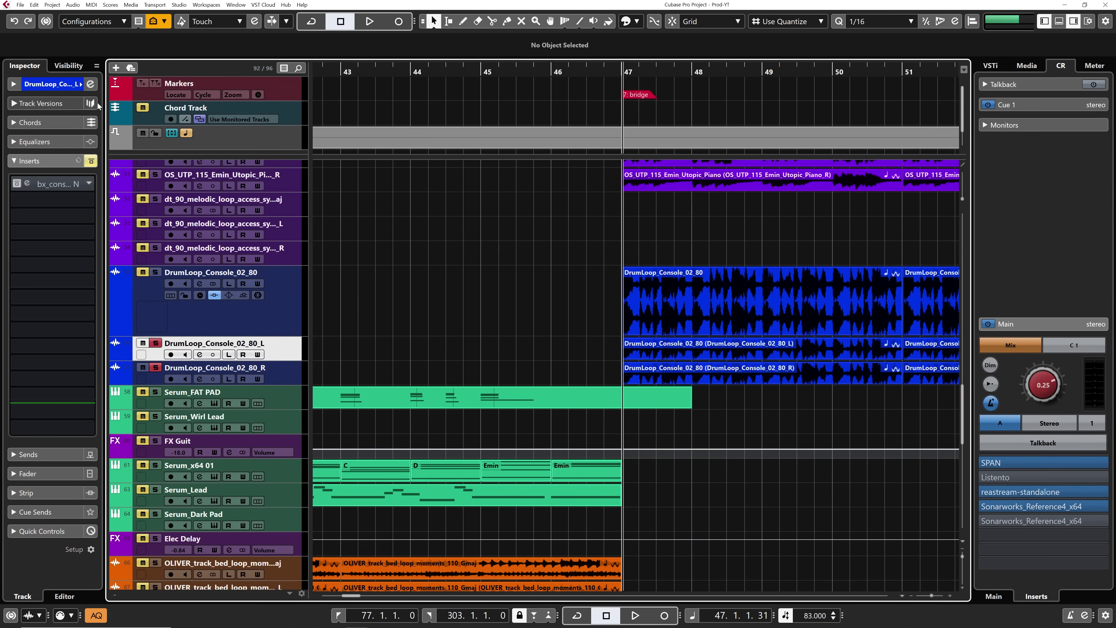
# Open the channel settings of DrumLoop_Console_02_80_L, toggle its phase inversion while playing to compare the sound, and close the settings.
pyautogui.click(90, 84)
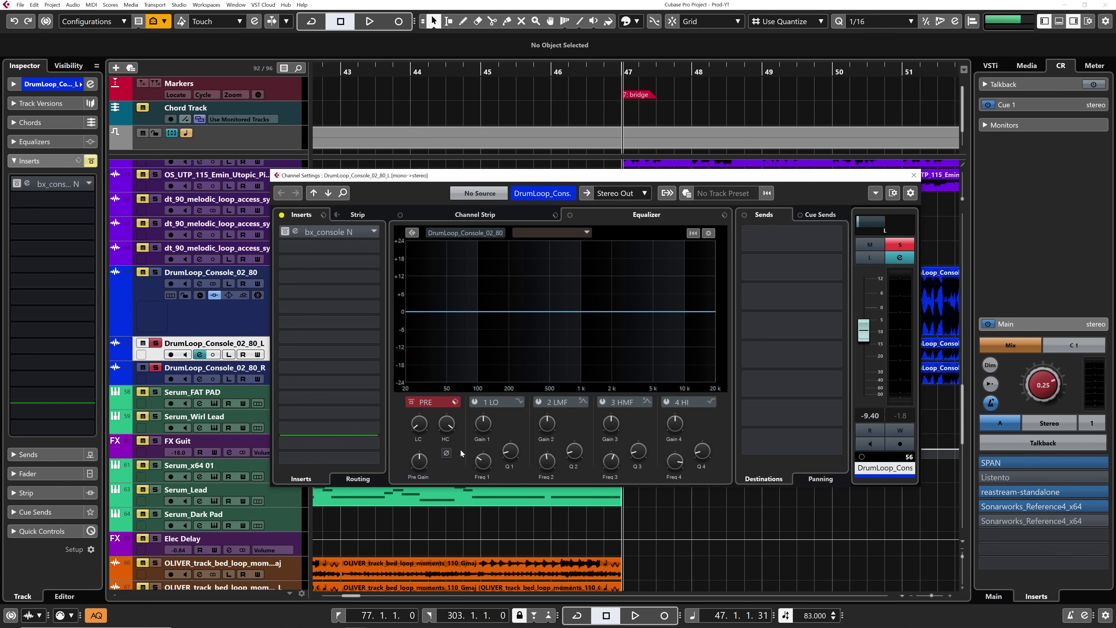
pyautogui.click(446, 452)
pyautogui.press('space')
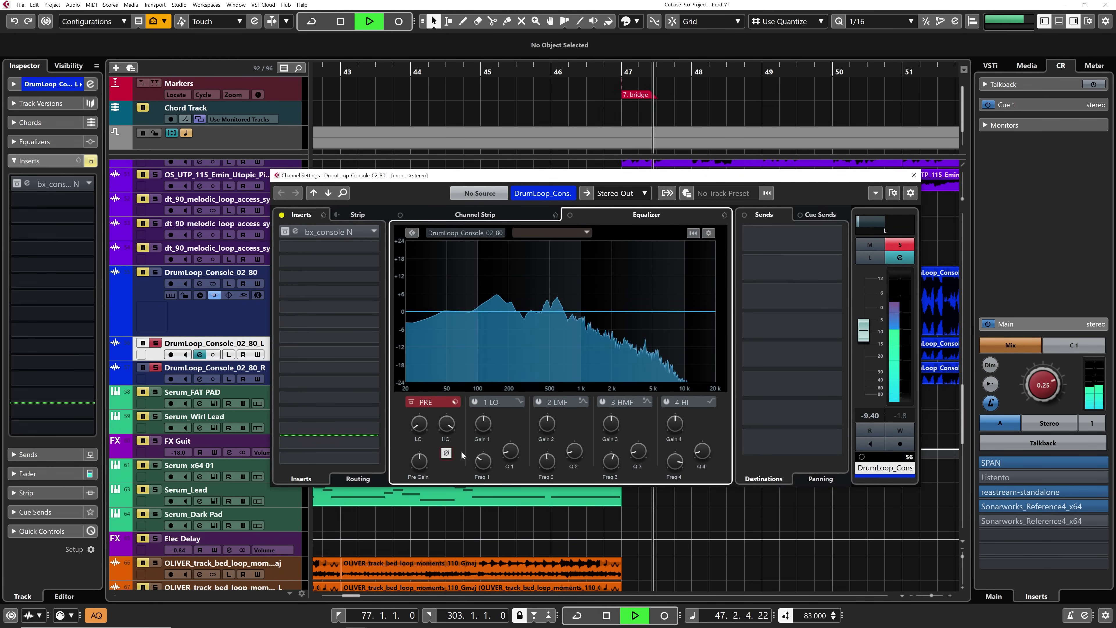
pyautogui.click(447, 453)
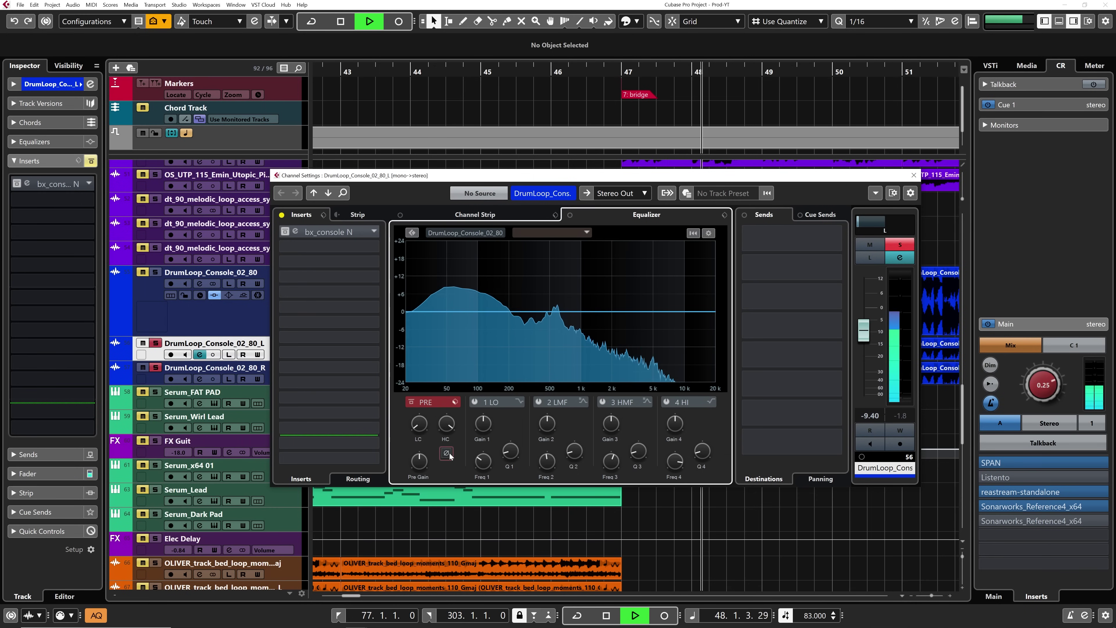
pyautogui.press('space')
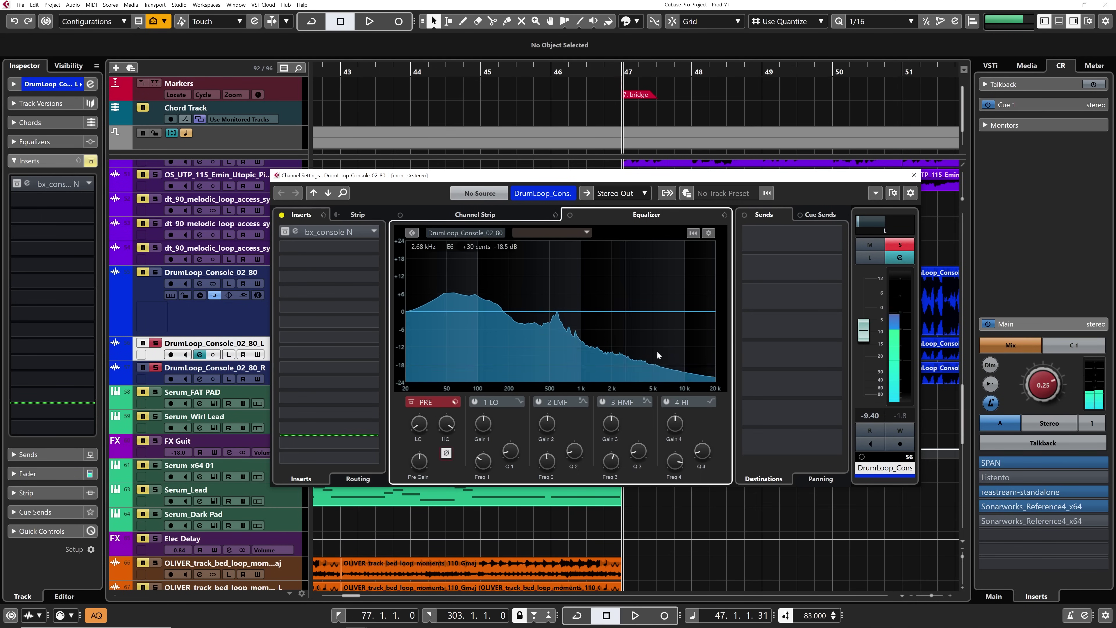
pyautogui.press('e')
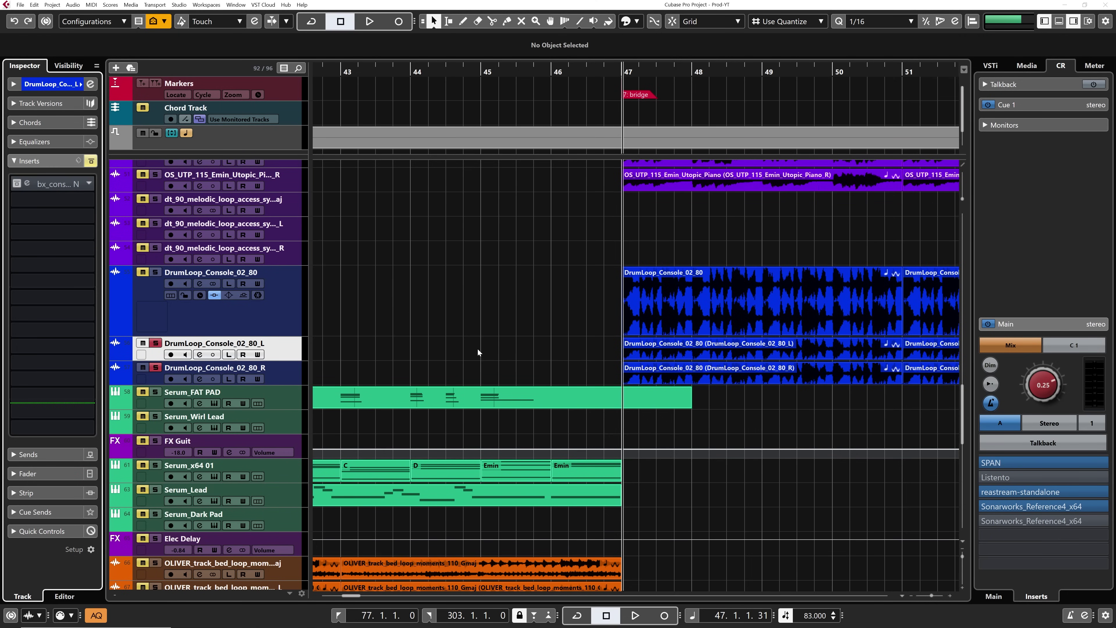
# Unsolo the split drum tracks and select the TRKTRN_Guitar_Electric_Loop track.
pyautogui.scroll(-5, 451, 354)
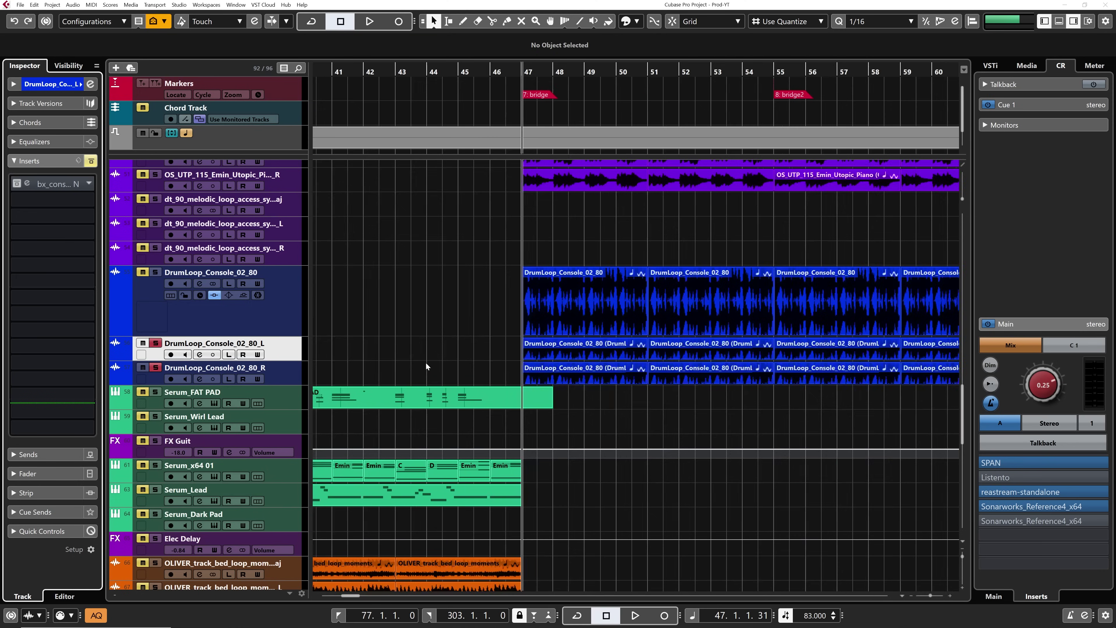
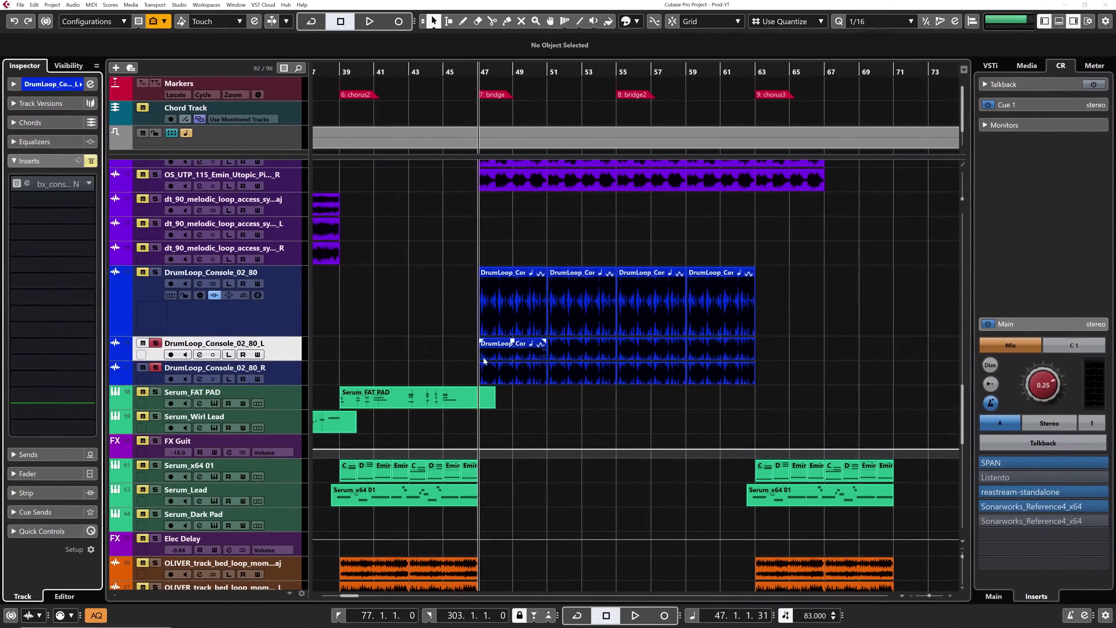
pyautogui.click(156, 344)
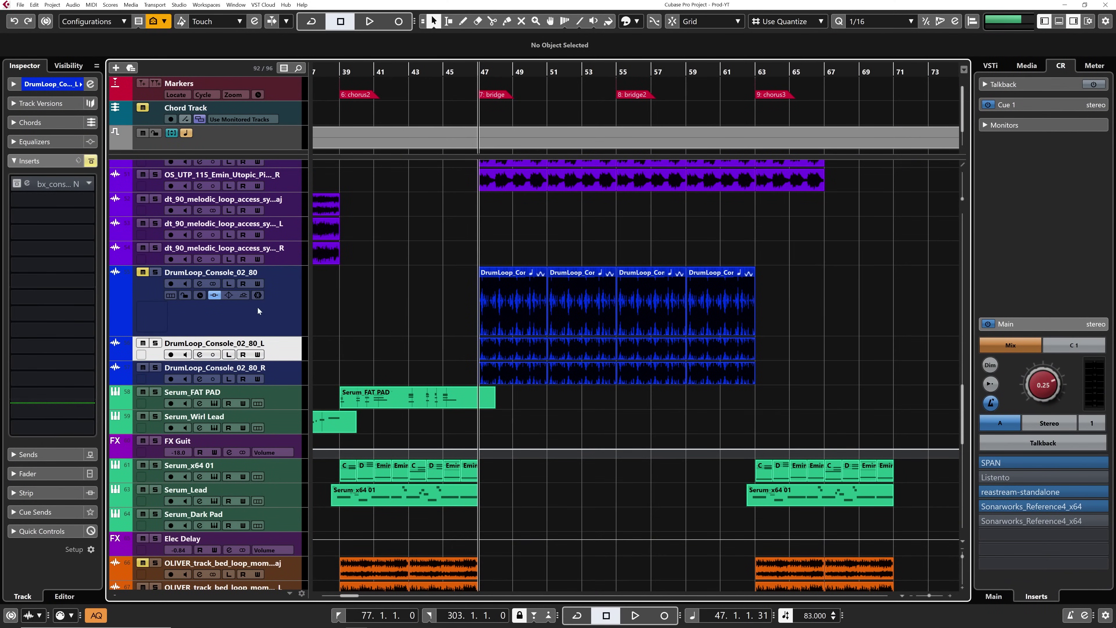
pyautogui.hscroll(-5, 380, 321)
pyautogui.hscroll(-2, 380, 321)
pyautogui.scroll(-8, 374, 329)
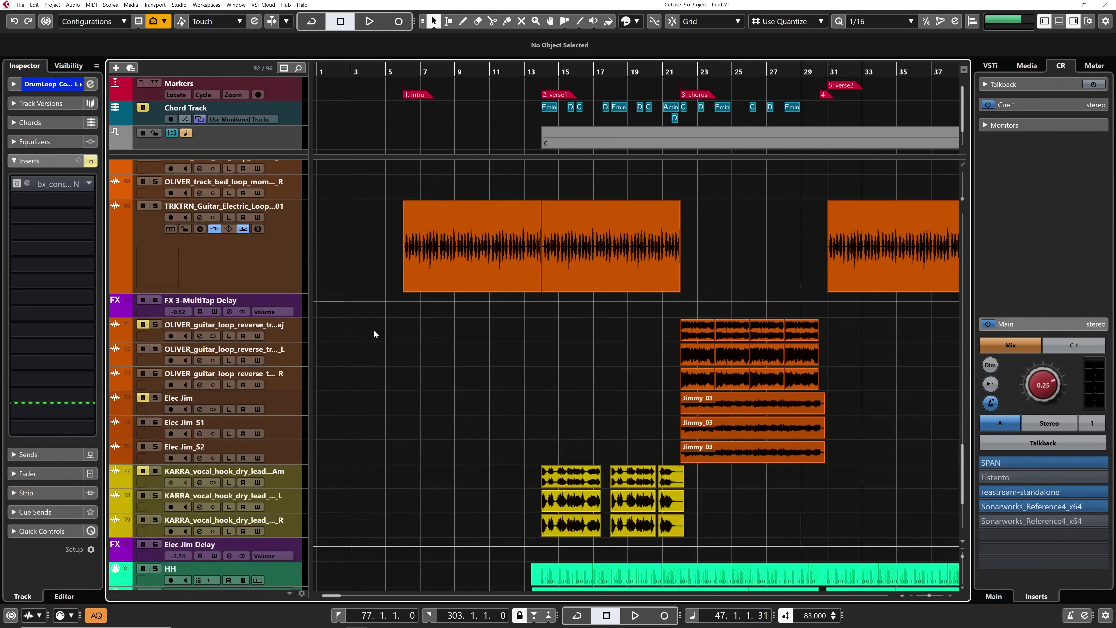
pyautogui.click(380, 263)
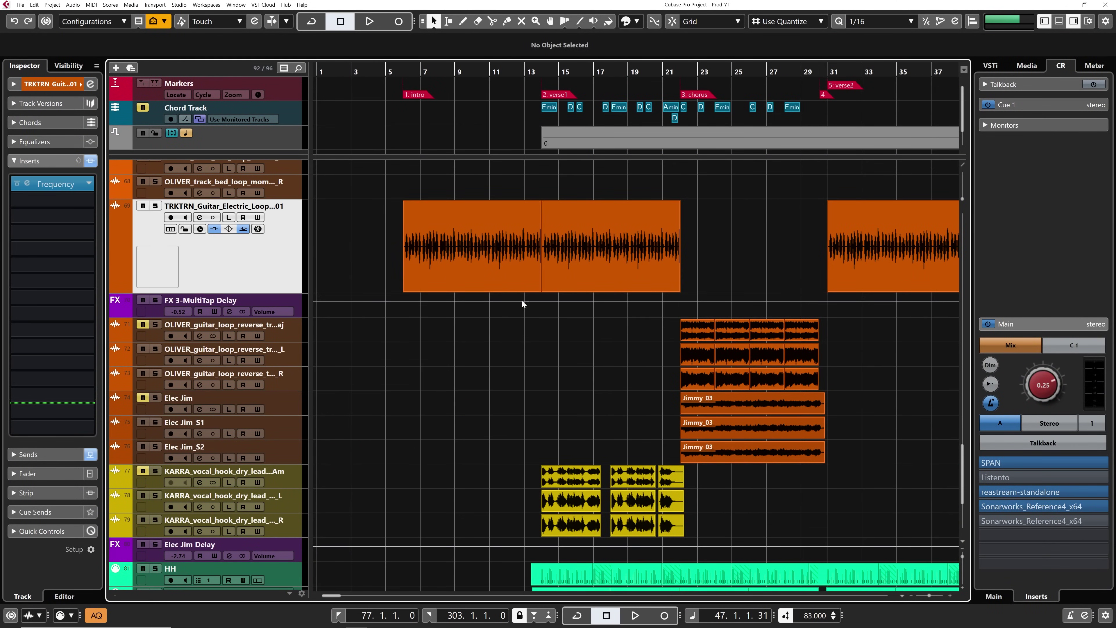
# Play the TRKTRN guitar loop from just before verse2 at bar 31 and solo its track.
pyautogui.hscroll(3, 741, 256)
pyautogui.click(570, 70)
pyautogui.scroll(4, 577, 223)
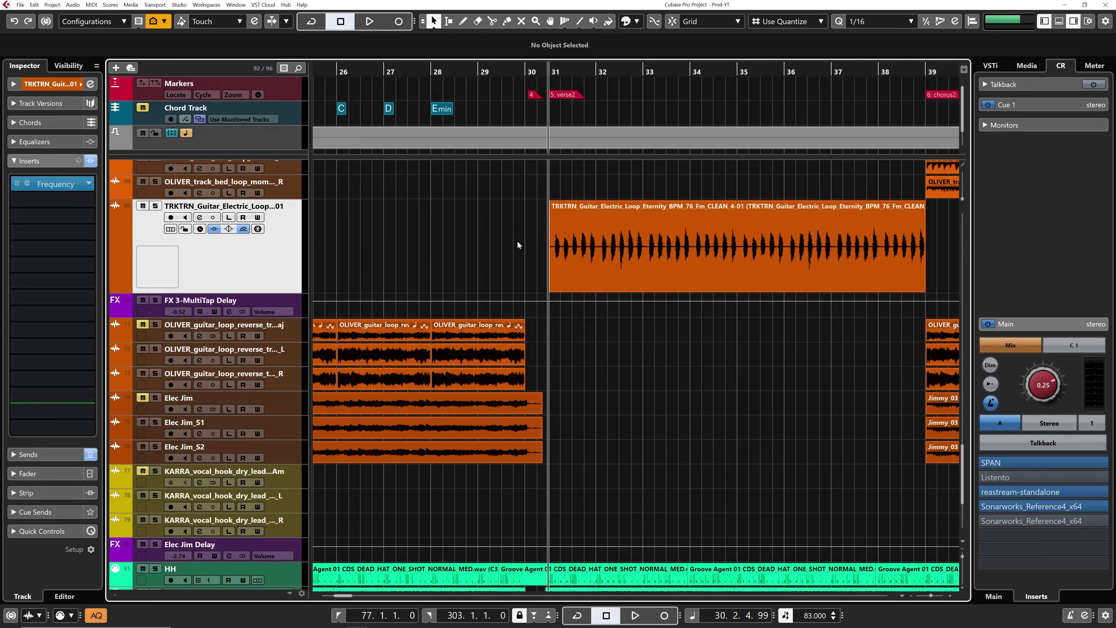
pyautogui.press('space')
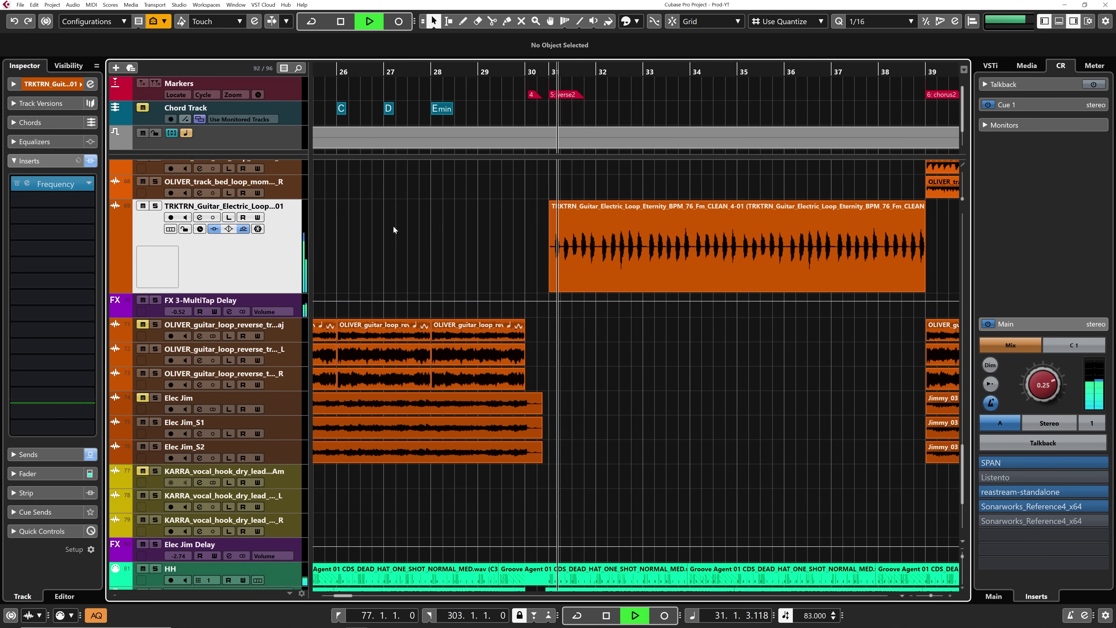
pyautogui.press('s')
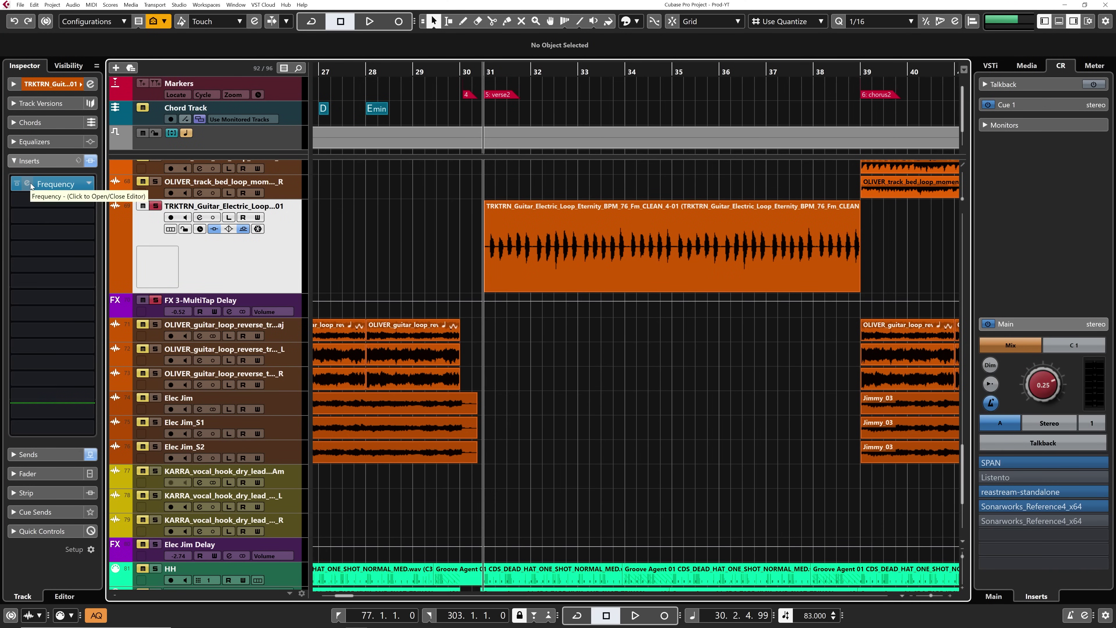
# Open the guitar track's Frequency insert, place its window over the arrangement, and enable writing automation in the plug-in.
pyautogui.click(49, 183)
pyautogui.moveTo(570, 69); pyautogui.dragTo(702, 91)
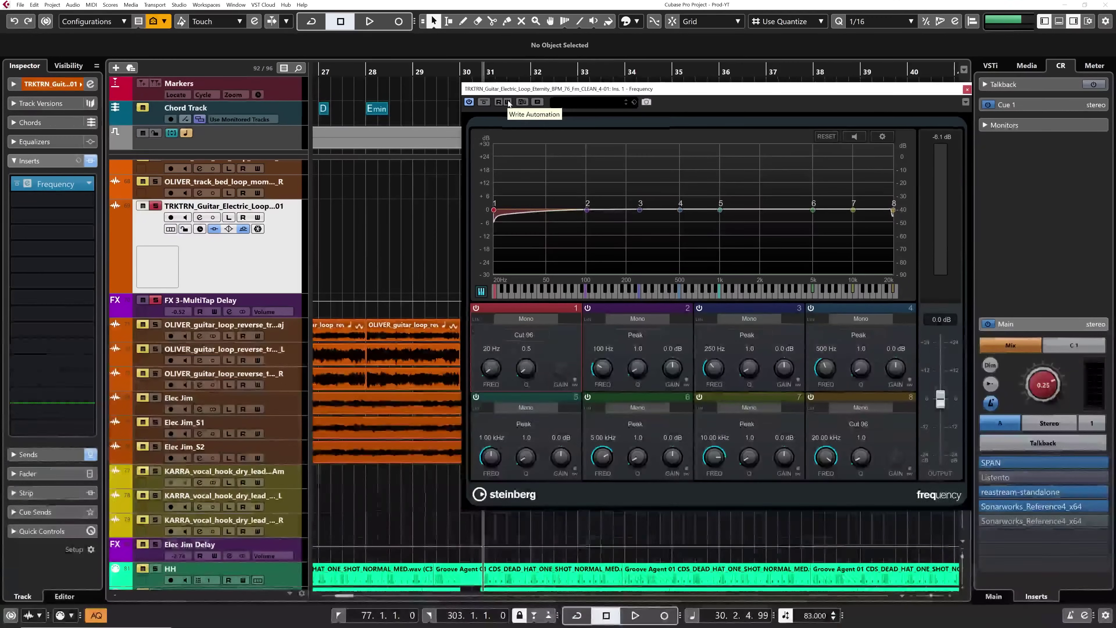
pyautogui.click(4, 334)
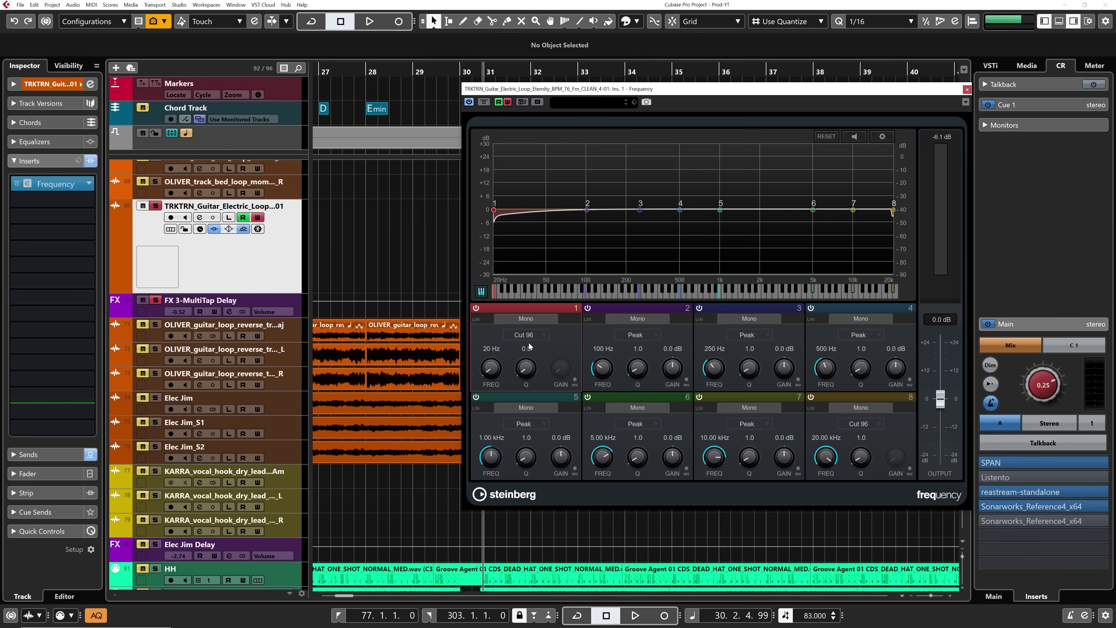
# Record automation during playback that raises the cutoff frequency of Frequency's band 1 (Cut 96) to about 228 Hz.
pyautogui.press('space')
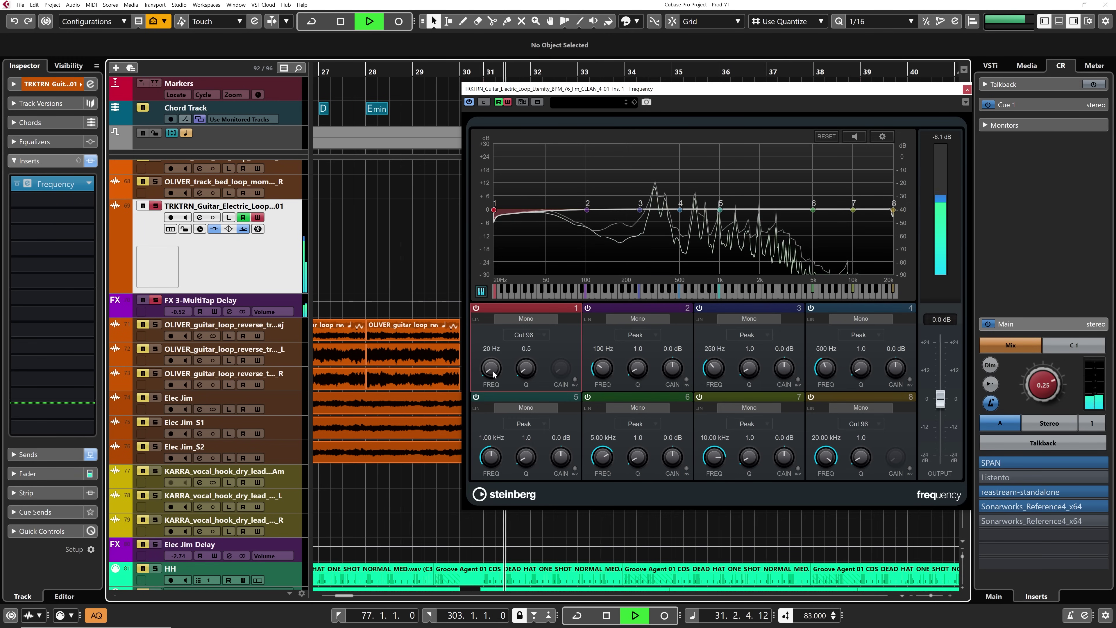
pyautogui.moveTo(494, 373); pyautogui.dragTo(499, 335)
pyautogui.press('space')
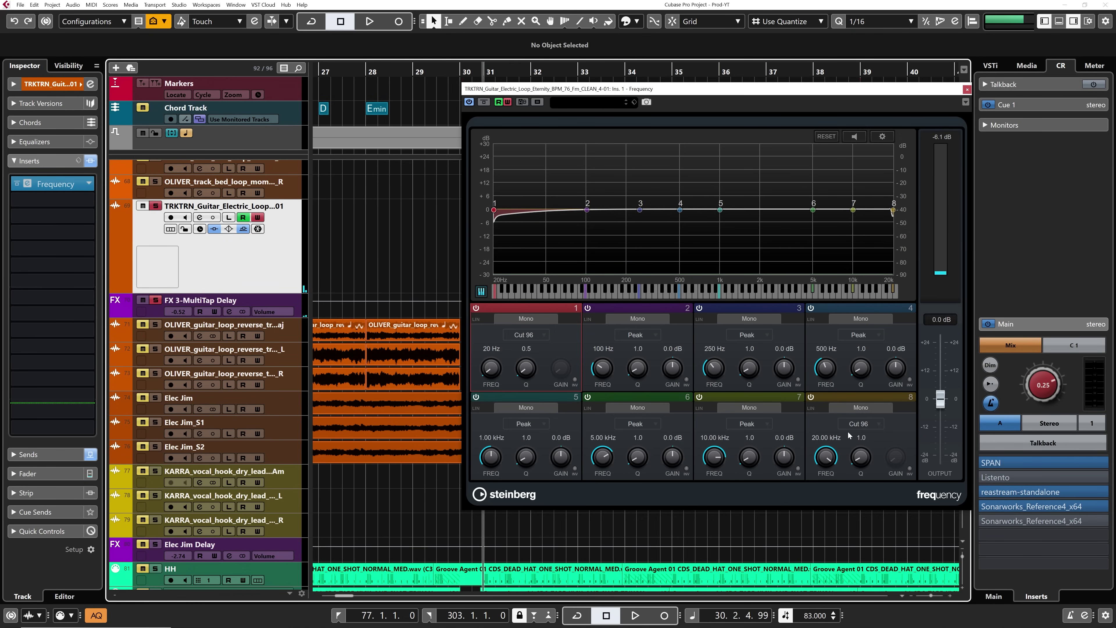
# Record automation during playback that lowers band 8's Cut 96 frequency to about 2.19 kHz, and close the Frequency window.
pyautogui.press('space')
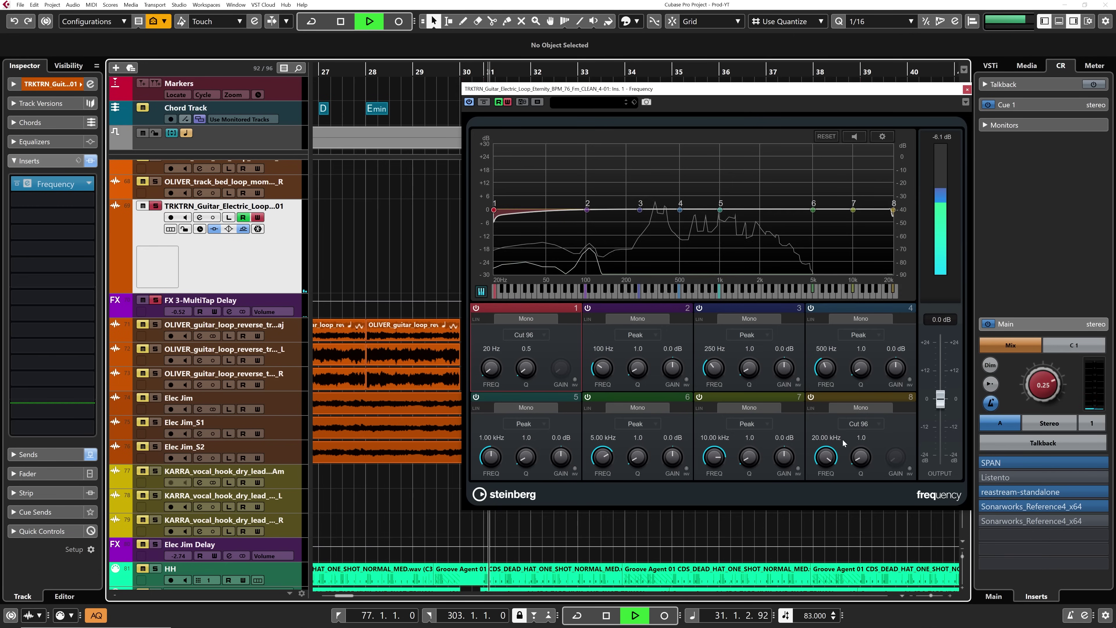
pyautogui.moveTo(827, 456); pyautogui.dragTo(828, 458)
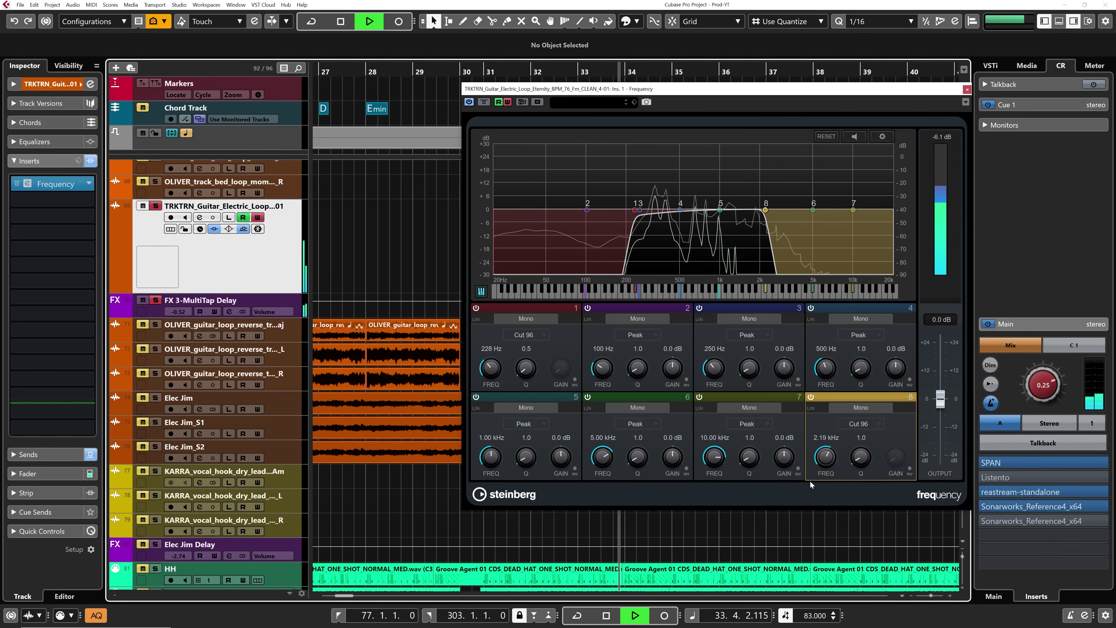
pyautogui.press('space')
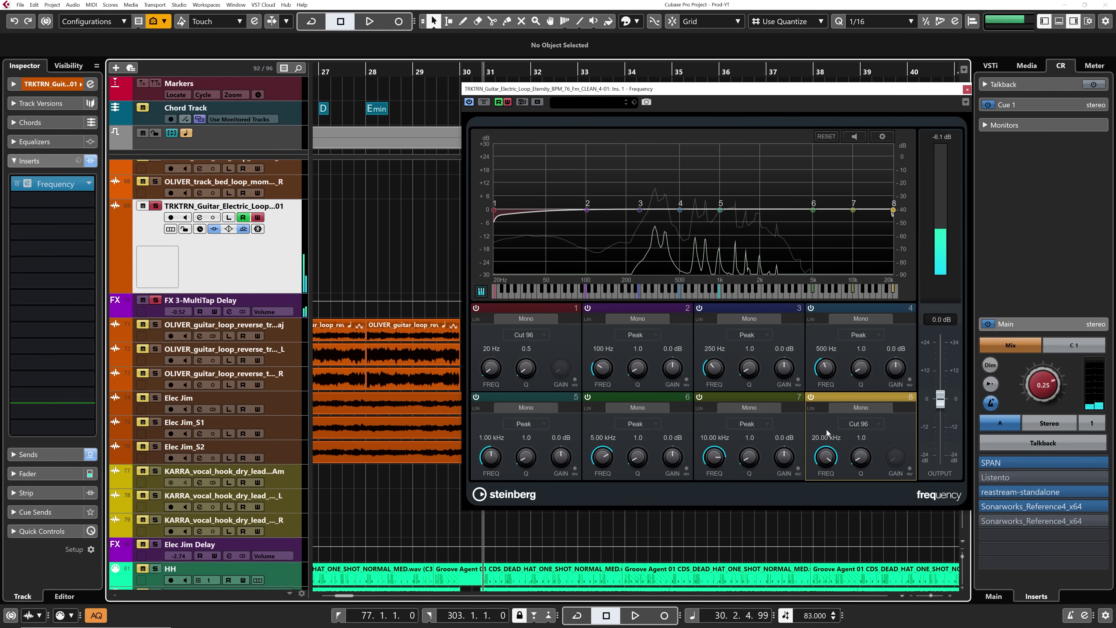
pyautogui.click(967, 91)
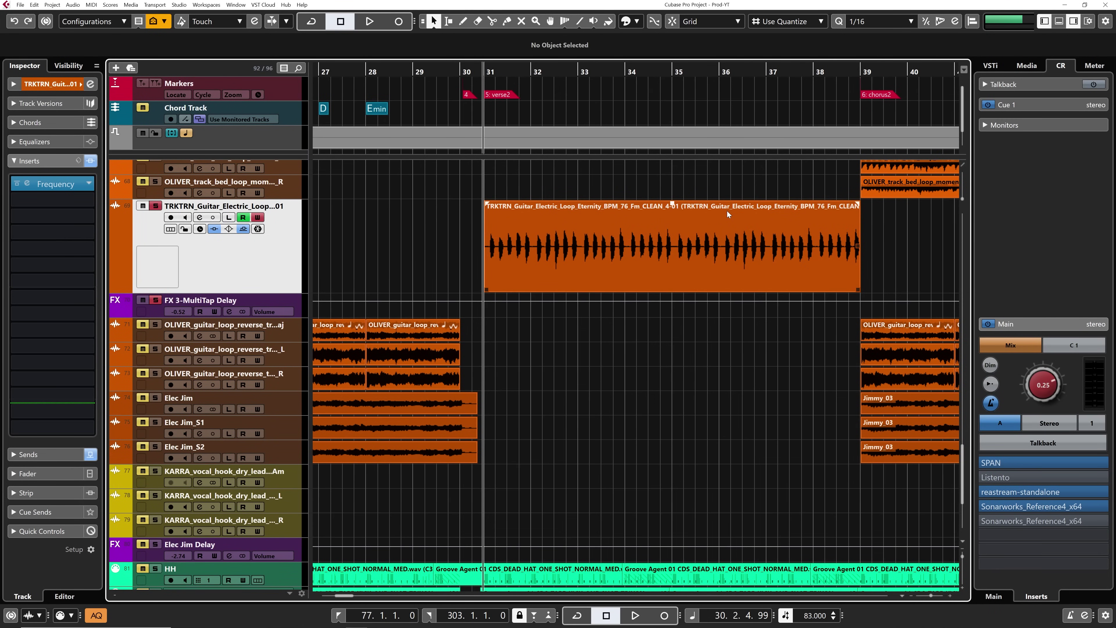
# Show the guitar track's automation with a lane for Frequency Band1 - EQ1Freq and append a second lane for EQ8Freq.
pyautogui.moveTo(116, 288)
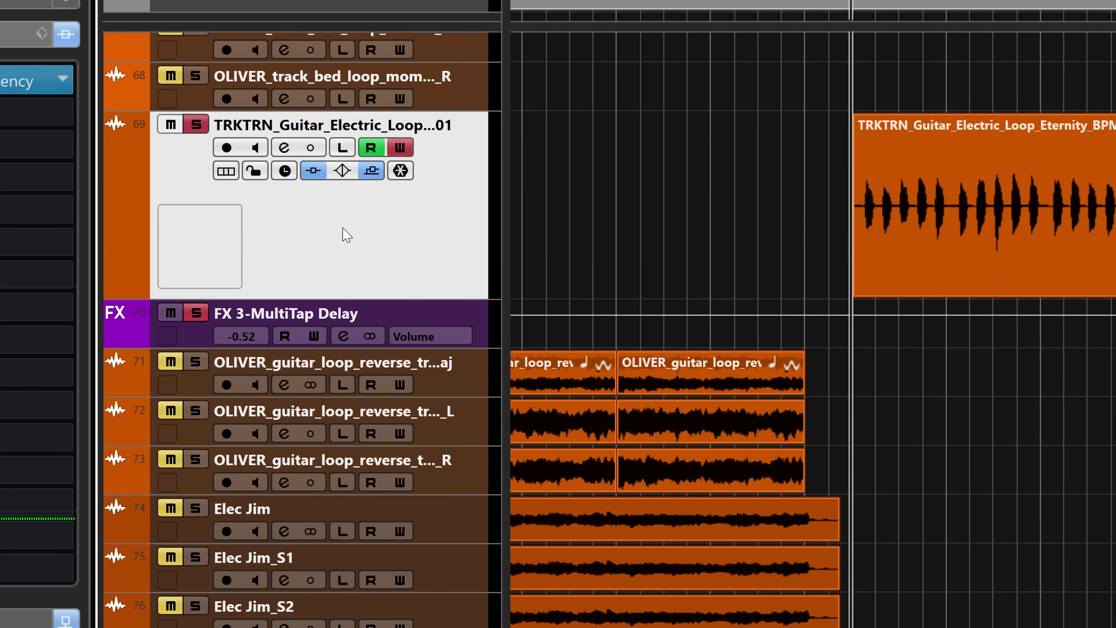
pyautogui.click(115, 288)
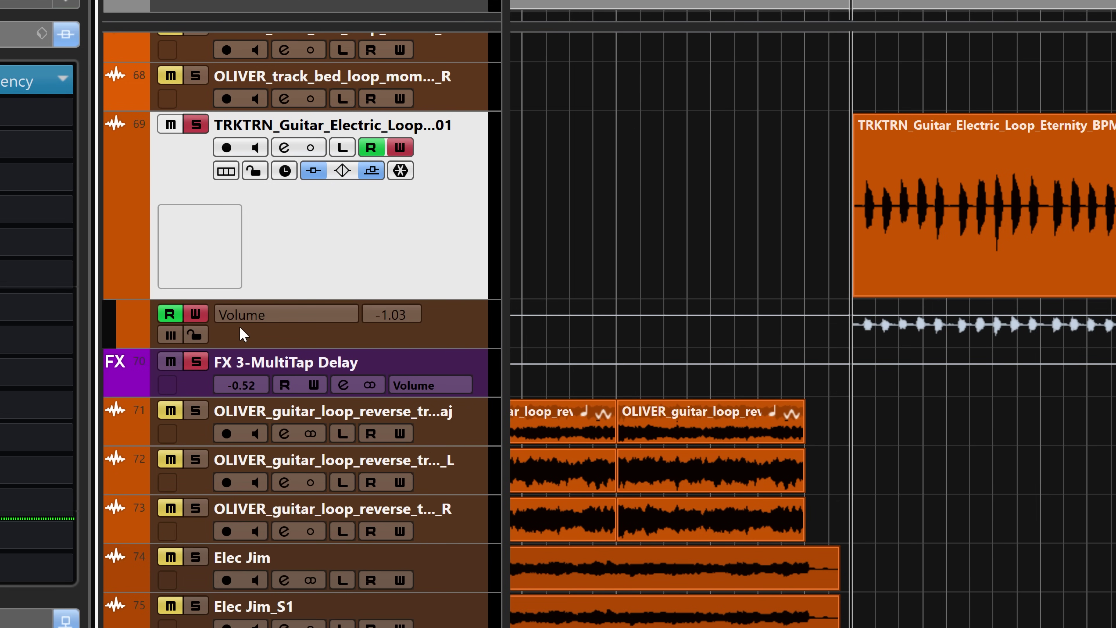
pyautogui.click(253, 318)
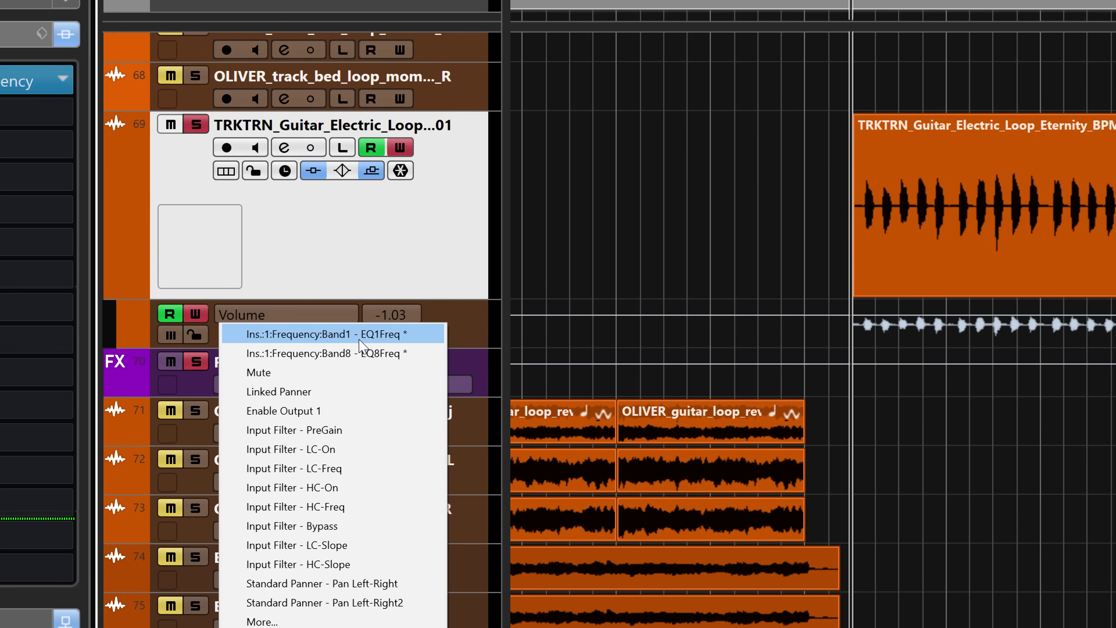
pyautogui.click(360, 340)
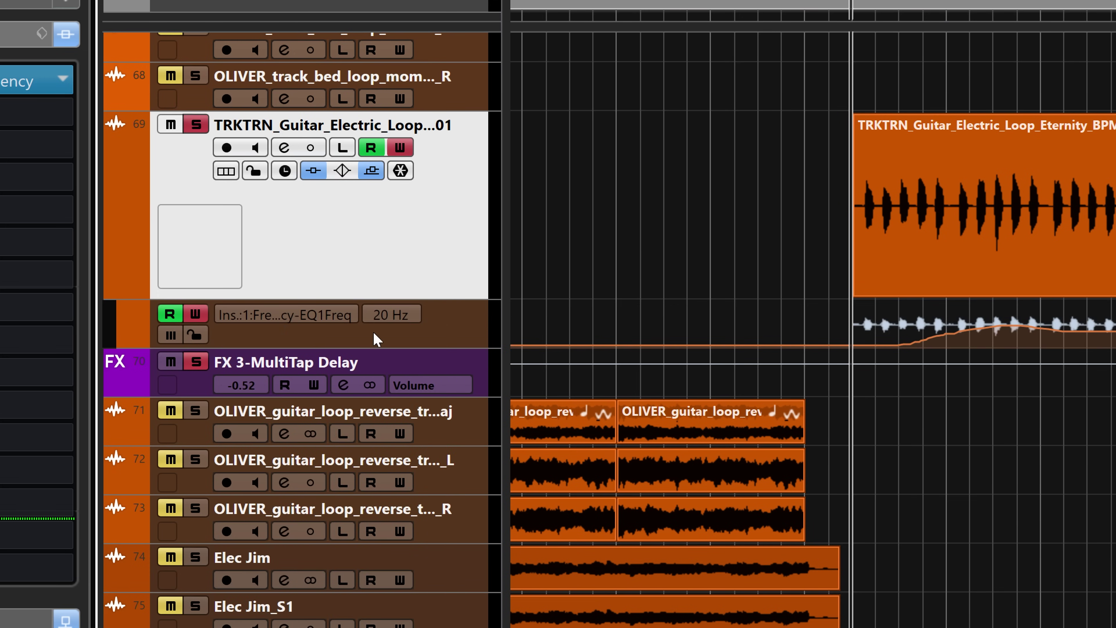
pyautogui.scroll(-4, 697, 359)
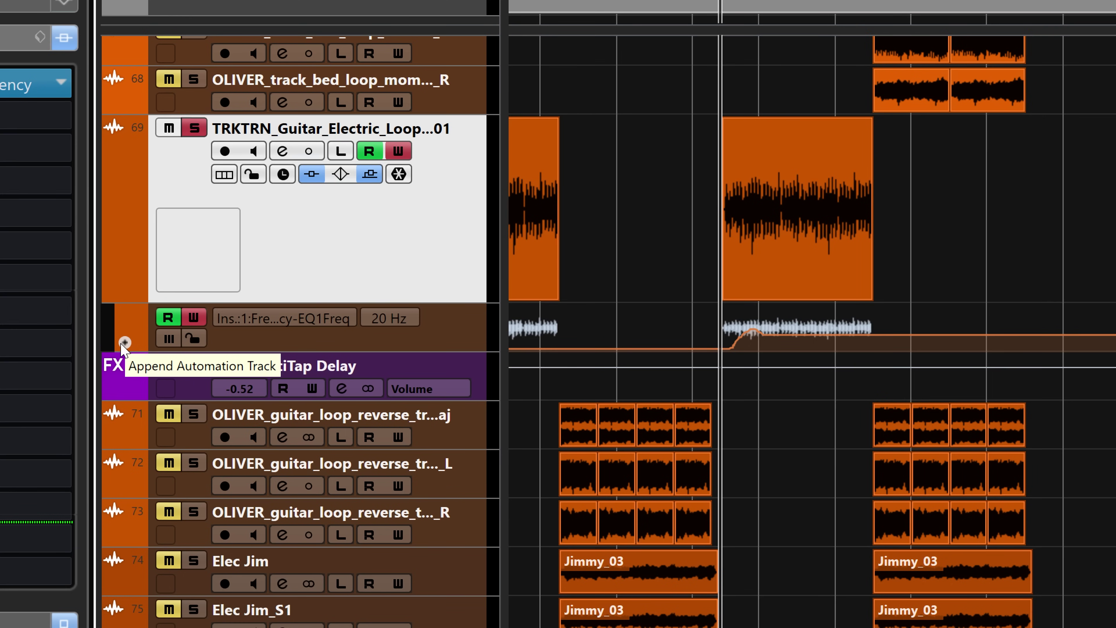
pyautogui.click(125, 342)
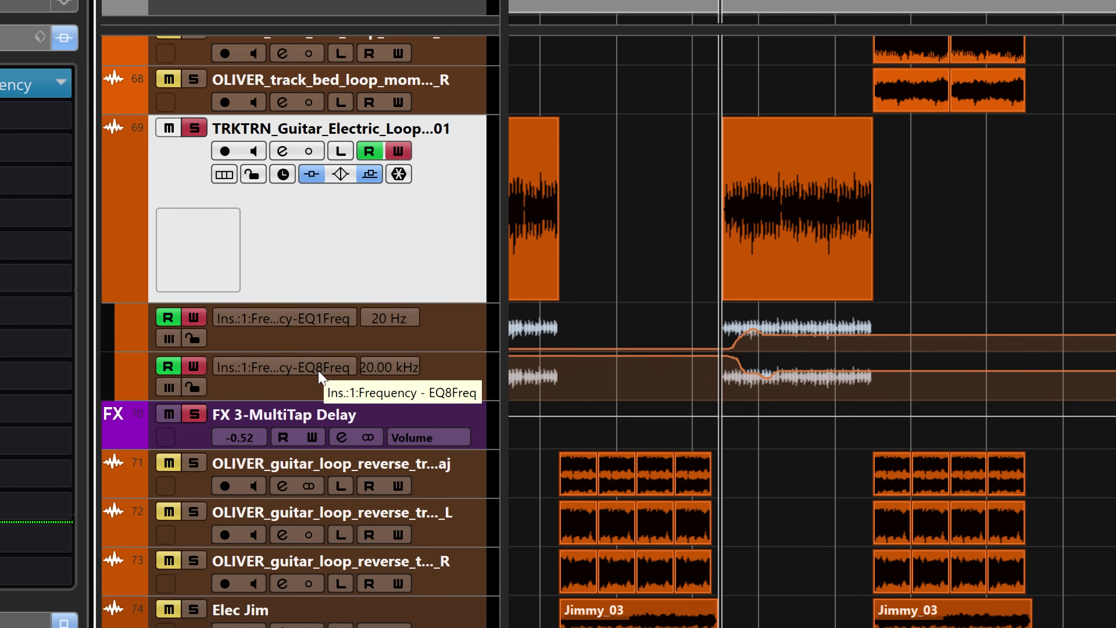
# Inspect the recorded automation points on the guitar track's EQ8Freq and EQ1Freq curves in verse2.
pyautogui.click(731, 365)
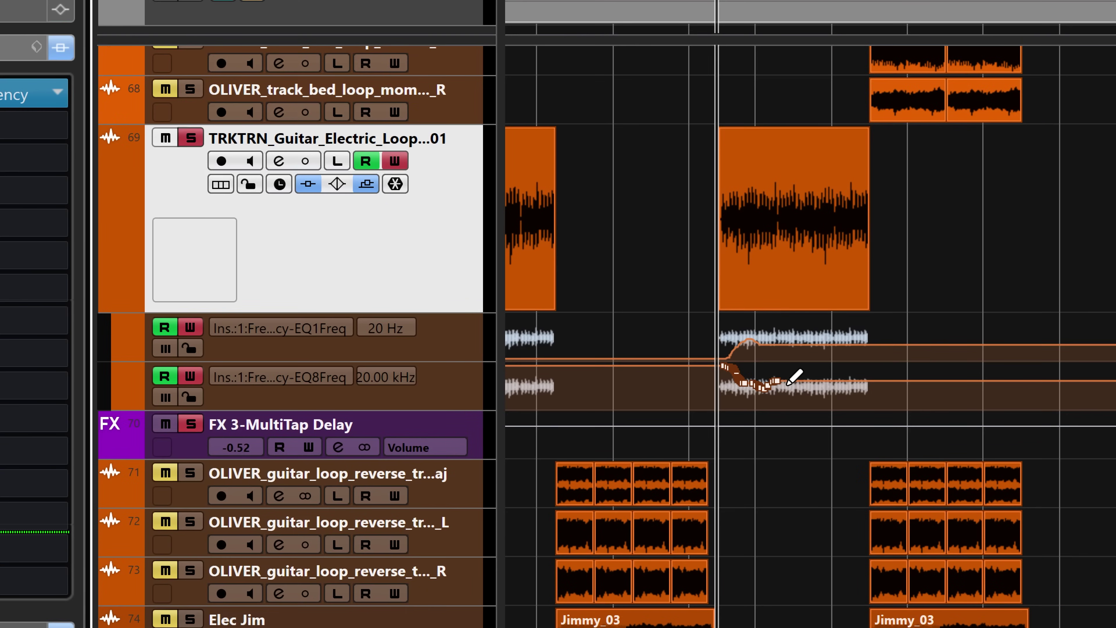
pyautogui.click(765, 356)
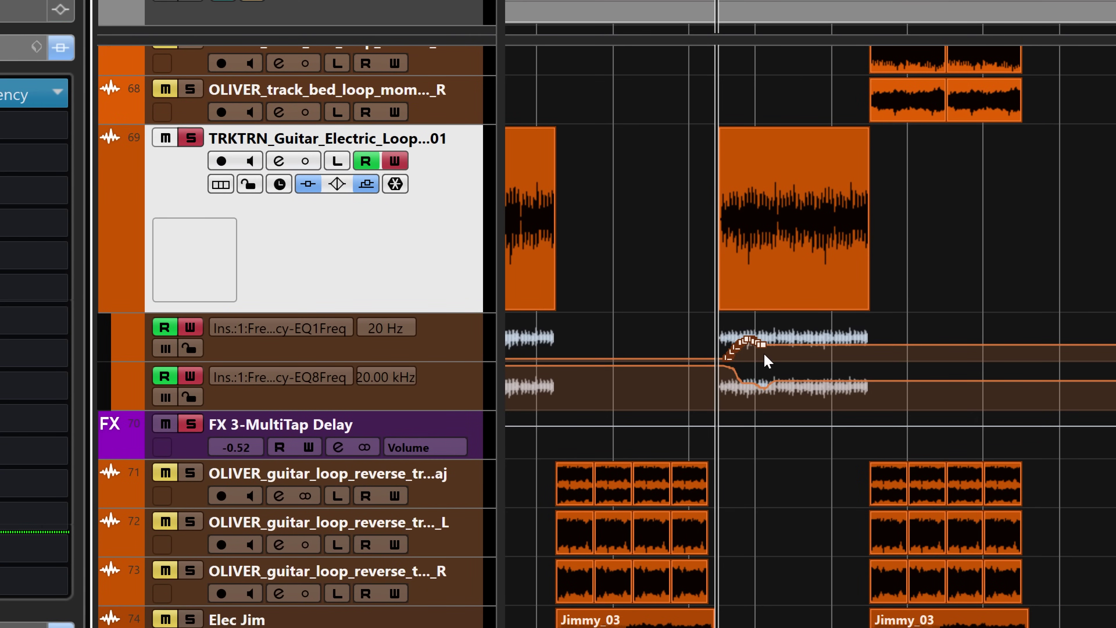
pyautogui.click(822, 368)
pyautogui.scroll(2, 829, 374)
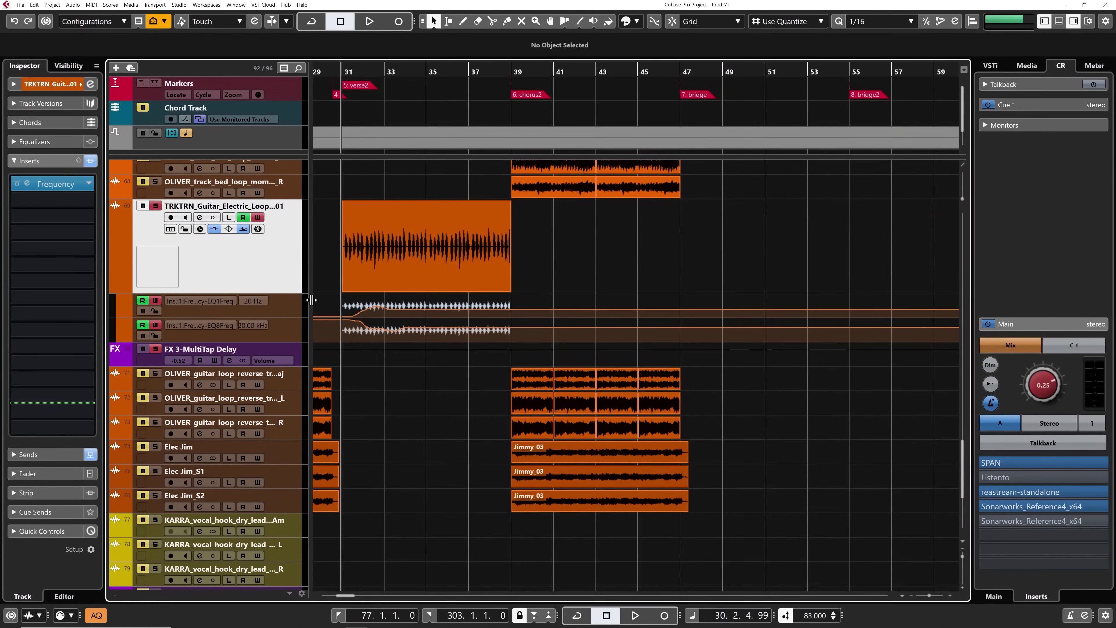
# Append a third automation lane to the guitar loop track below its EQ8Freq lane.
pyautogui.click(533, 352)
pyautogui.click(297, 313)
pyautogui.click(121, 337)
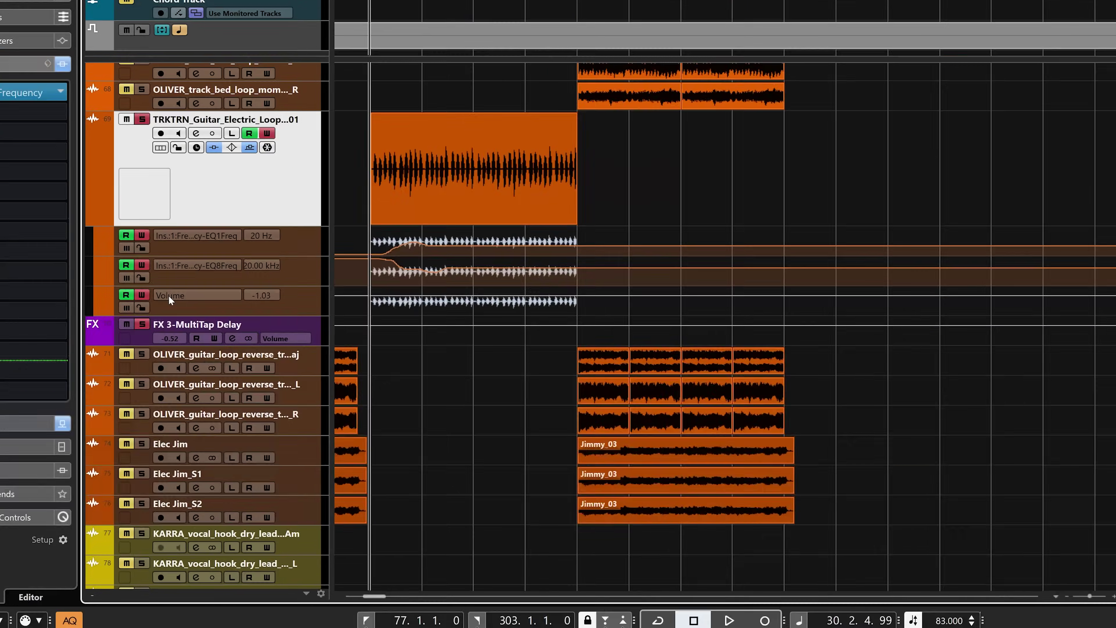
# Examine the Frequency insert's general and Band1 to Band4 parameters in the new lane's full parameter list, and cancel without adding any.
pyautogui.click(178, 351)
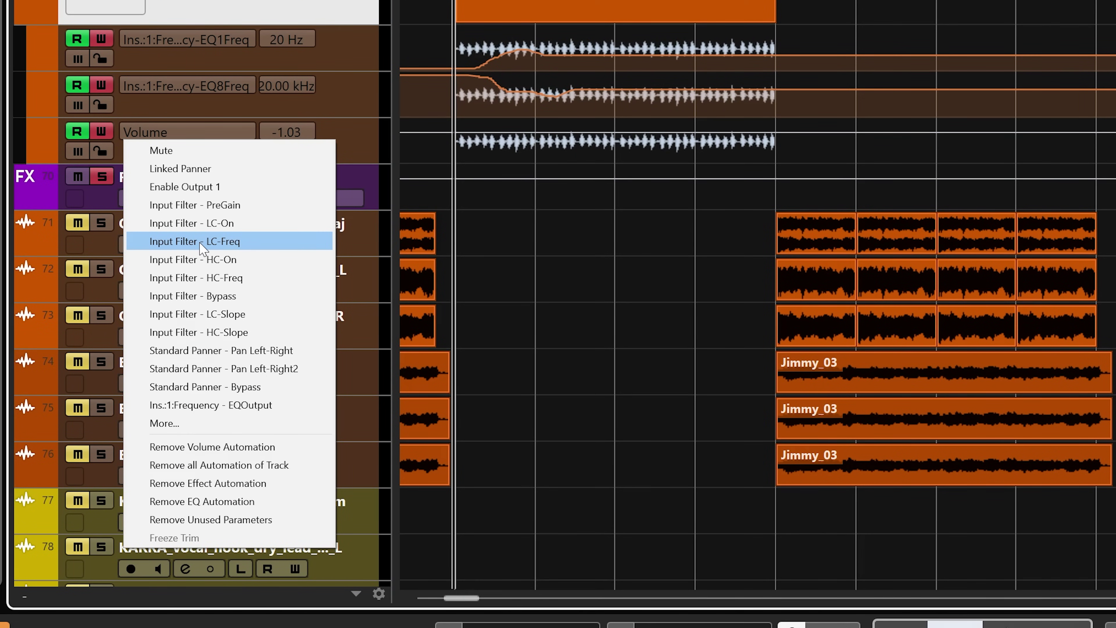
pyautogui.click(176, 423)
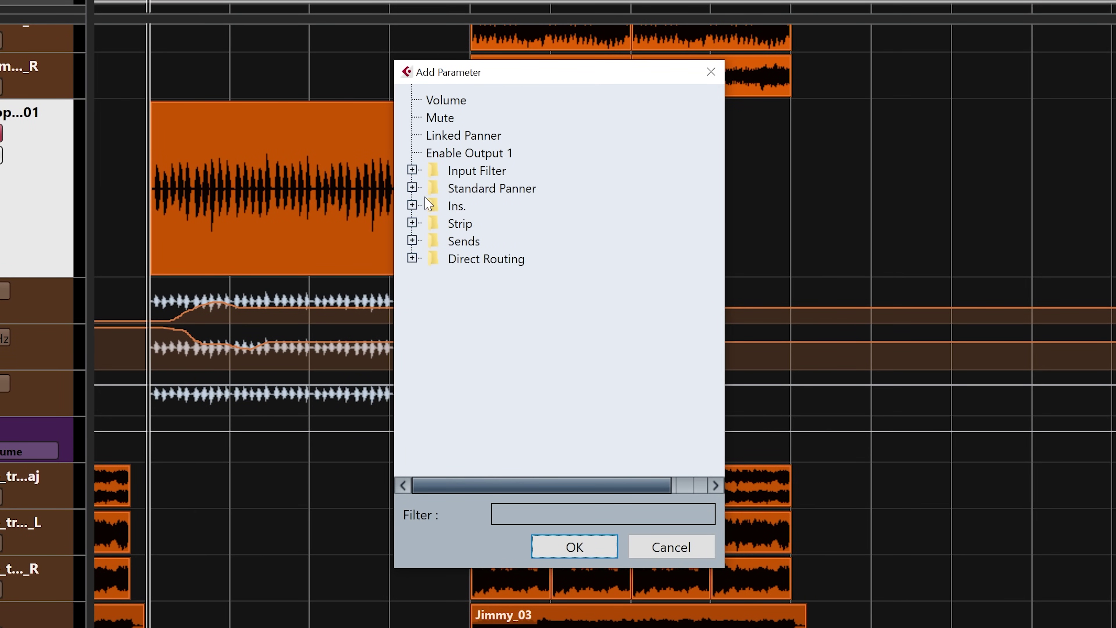
pyautogui.click(412, 205)
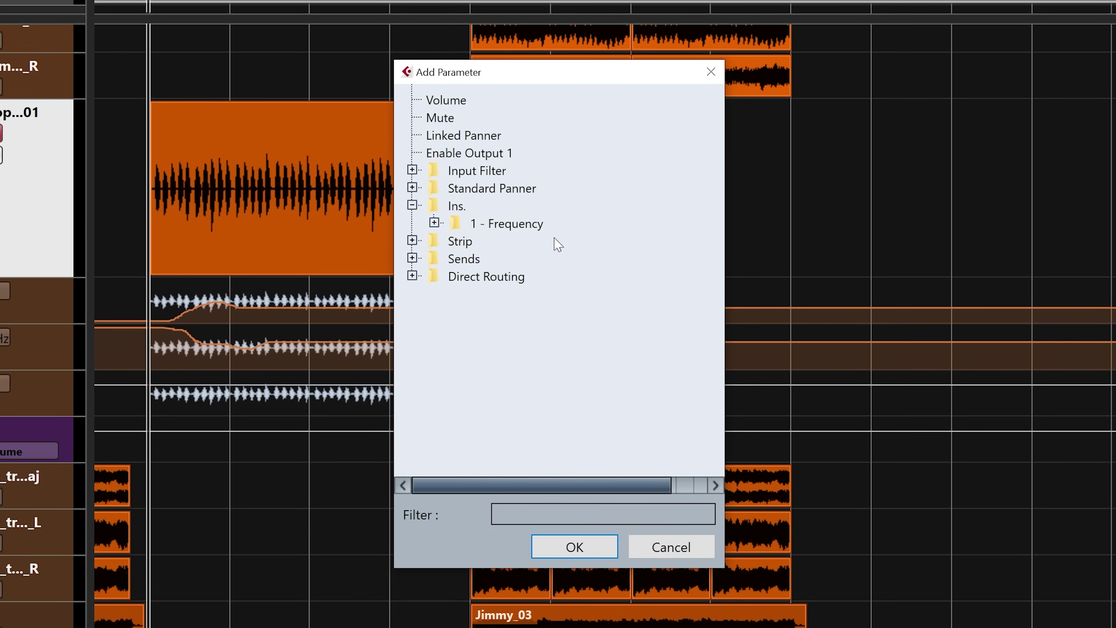
pyautogui.click(435, 222)
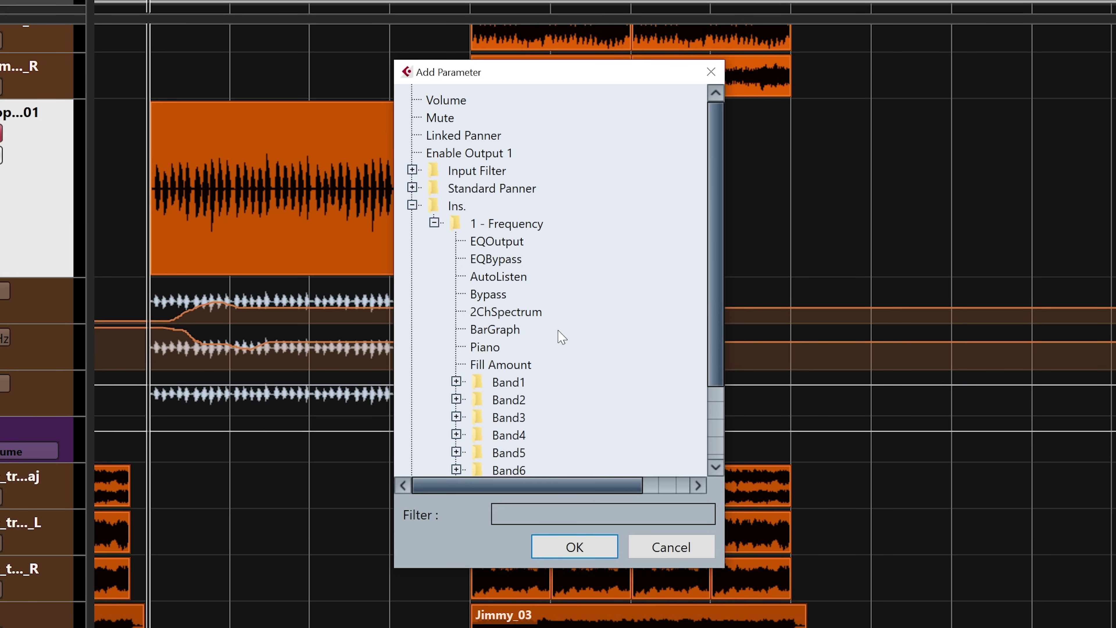
pyautogui.scroll(-2, 563, 331)
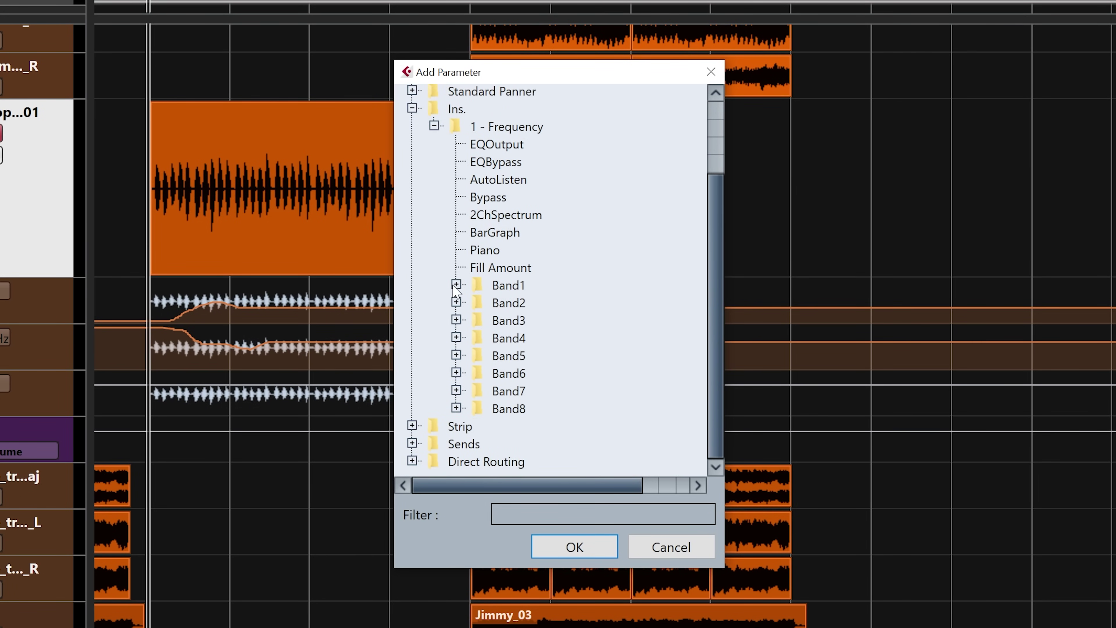
pyautogui.click(456, 285)
pyautogui.scroll(-3, 597, 289)
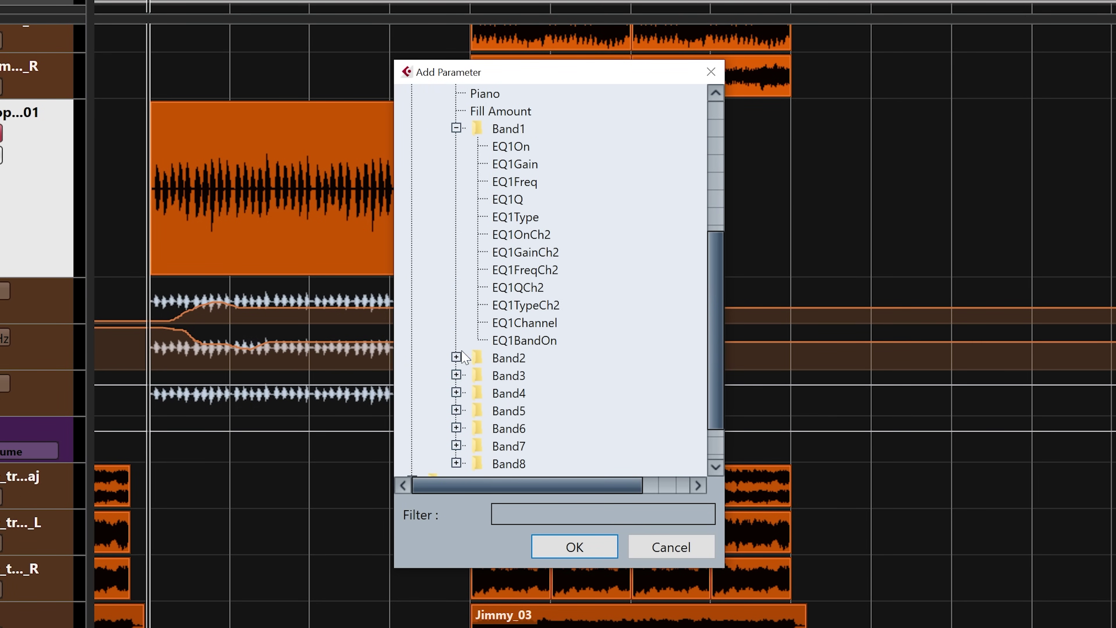
pyautogui.click(456, 357)
pyautogui.scroll(-3, 555, 342)
pyautogui.scroll(-2, 598, 361)
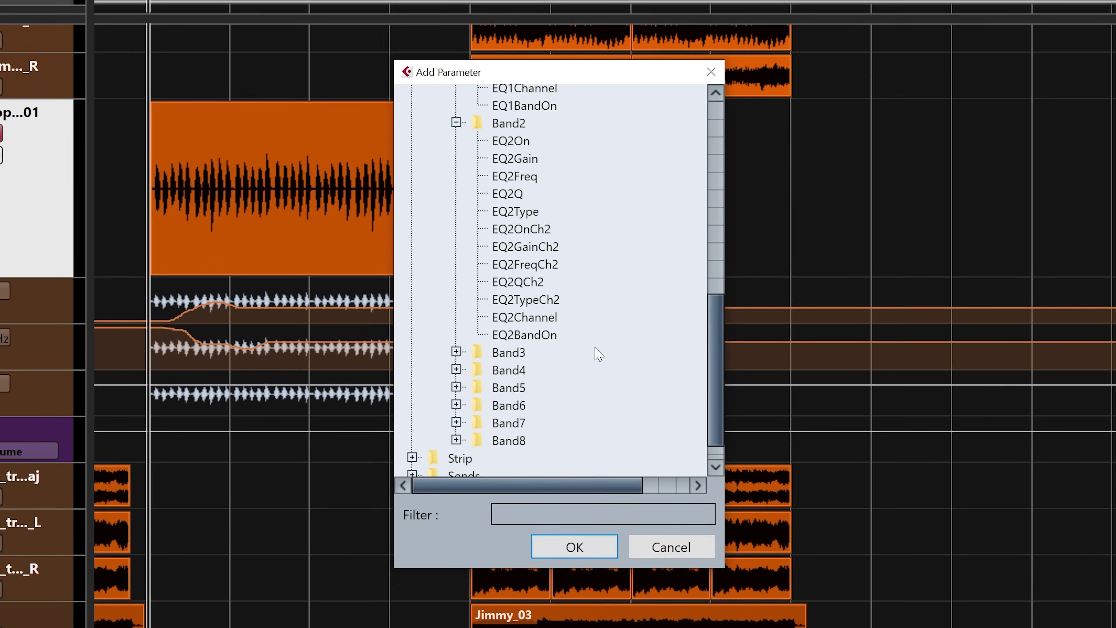
pyautogui.click(456, 351)
pyautogui.scroll(-3, 610, 306)
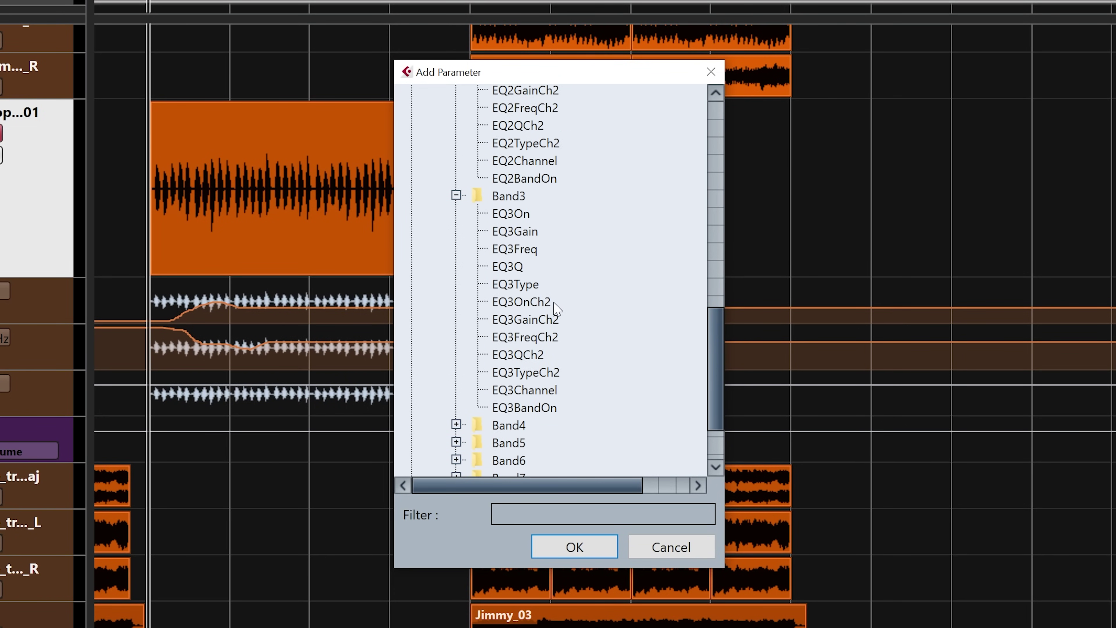
pyautogui.click(456, 424)
pyautogui.scroll(-3, 578, 367)
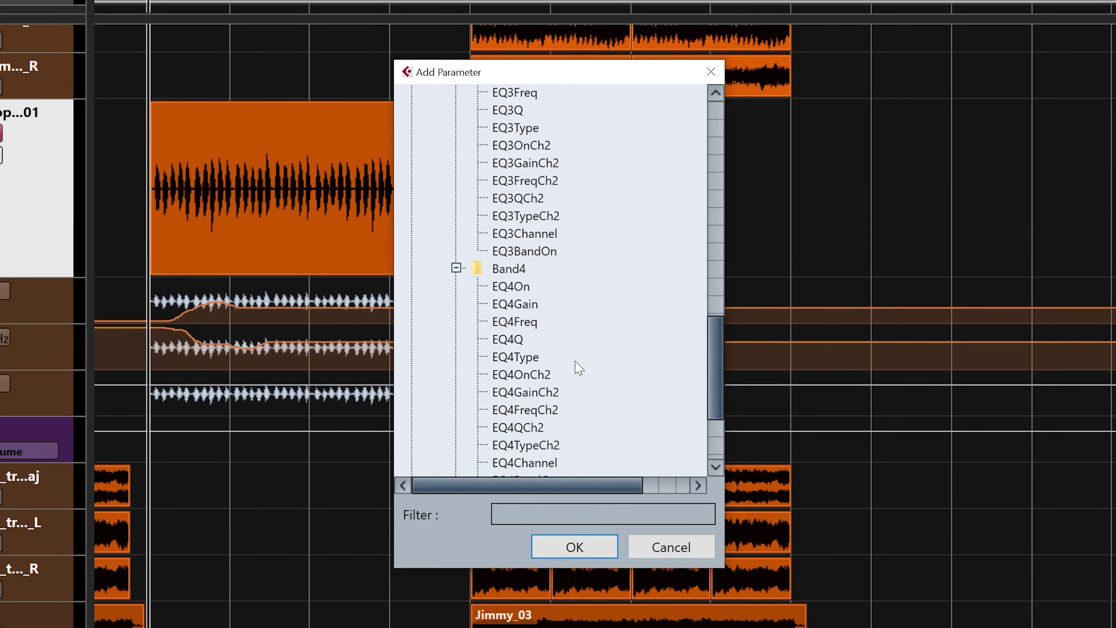
pyautogui.scroll(15, 575, 369)
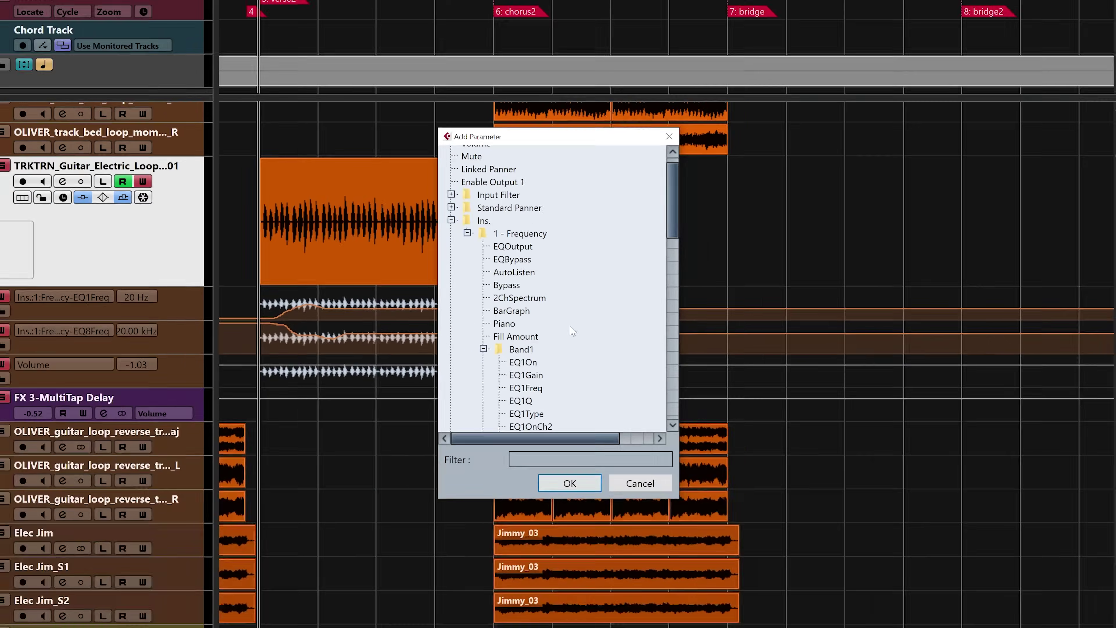
pyautogui.press('Escape')
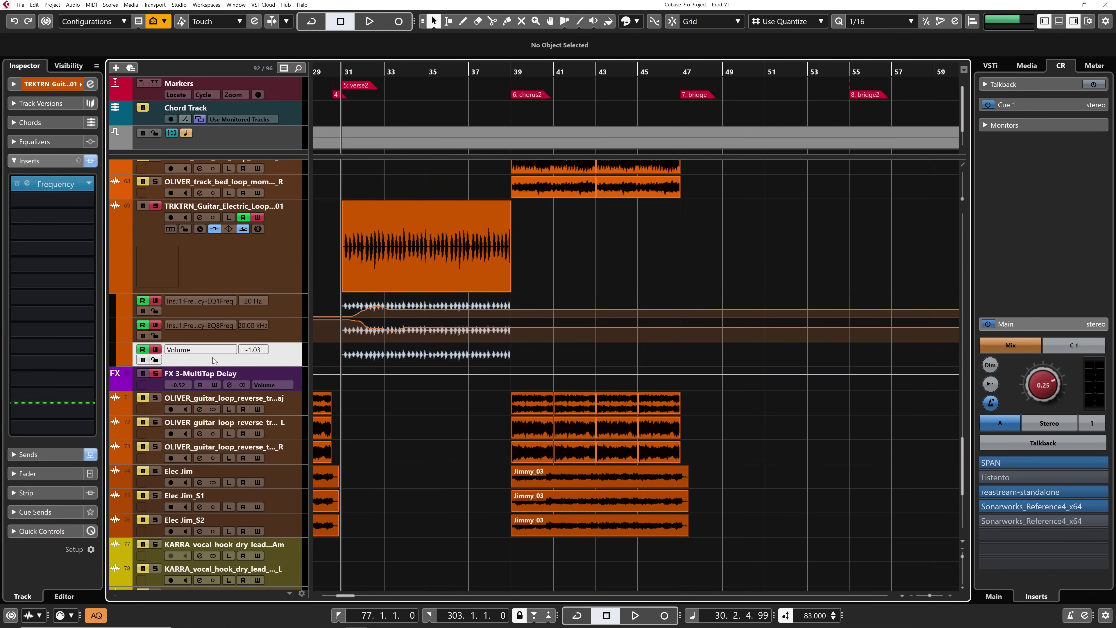
# Reopen the guitar track's Frequency plug-in and record automation of its output level during playback.
pyautogui.click(190, 348)
pyautogui.click(189, 348)
pyautogui.click(27, 183)
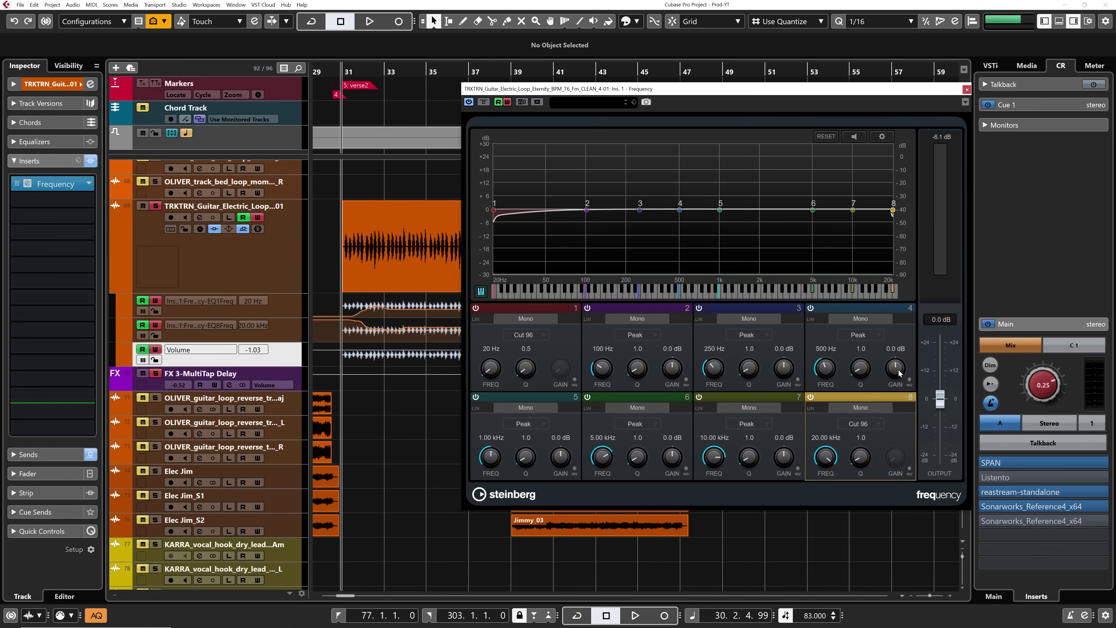
pyautogui.press('space')
pyautogui.moveTo(938, 399)
pyautogui.mouseDown()
pyautogui.moveTo(940, 380)
pyautogui.moveTo(941, 405)
pyautogui.mouseUp()
pyautogui.press('space')
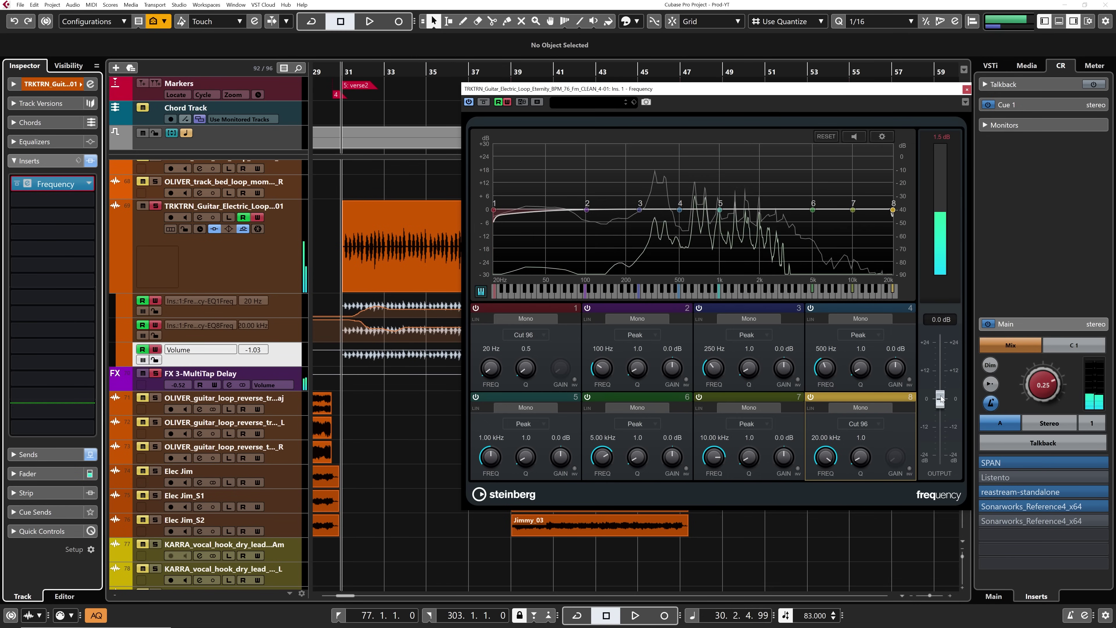
# Assign the third automation lane to Frequency's EQOutput parameter and close the plug-in window.
pyautogui.click(181, 350)
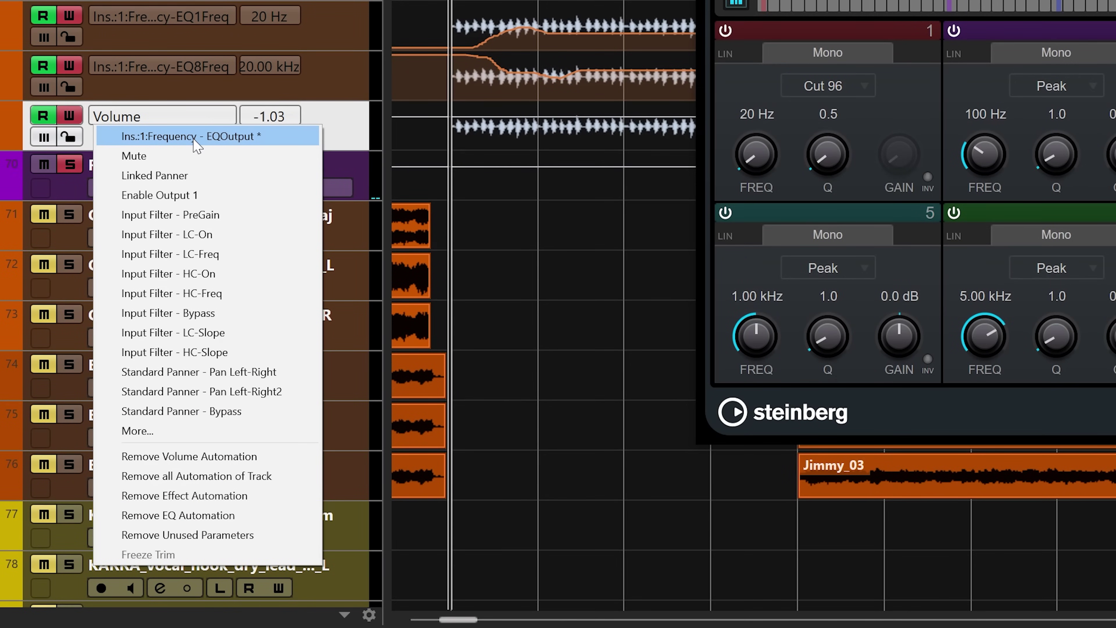
pyautogui.click(194, 137)
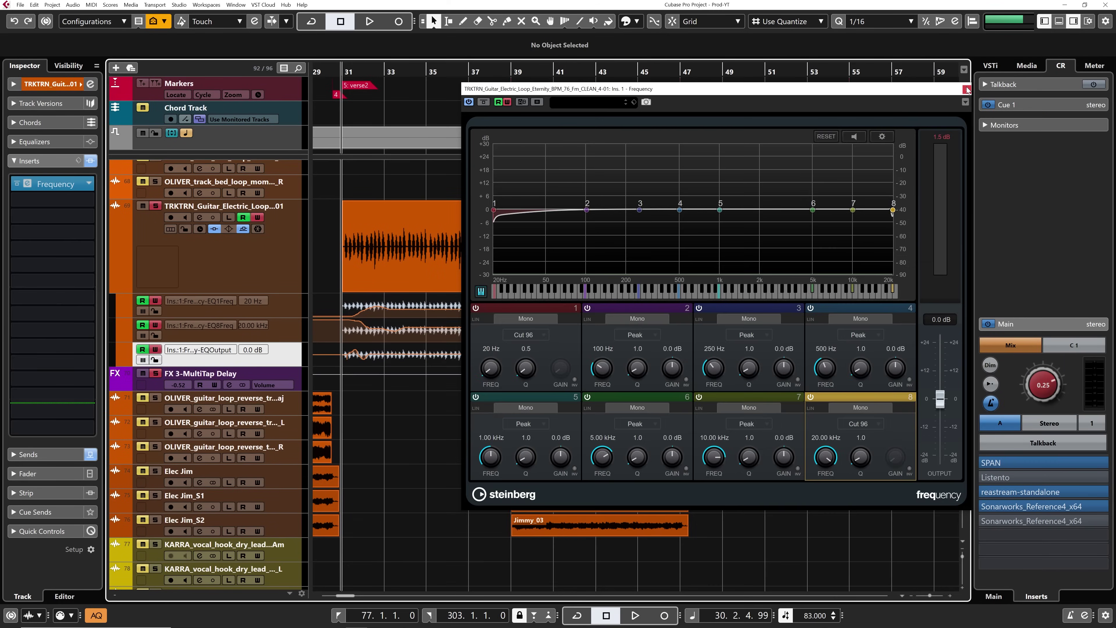
pyautogui.click(966, 89)
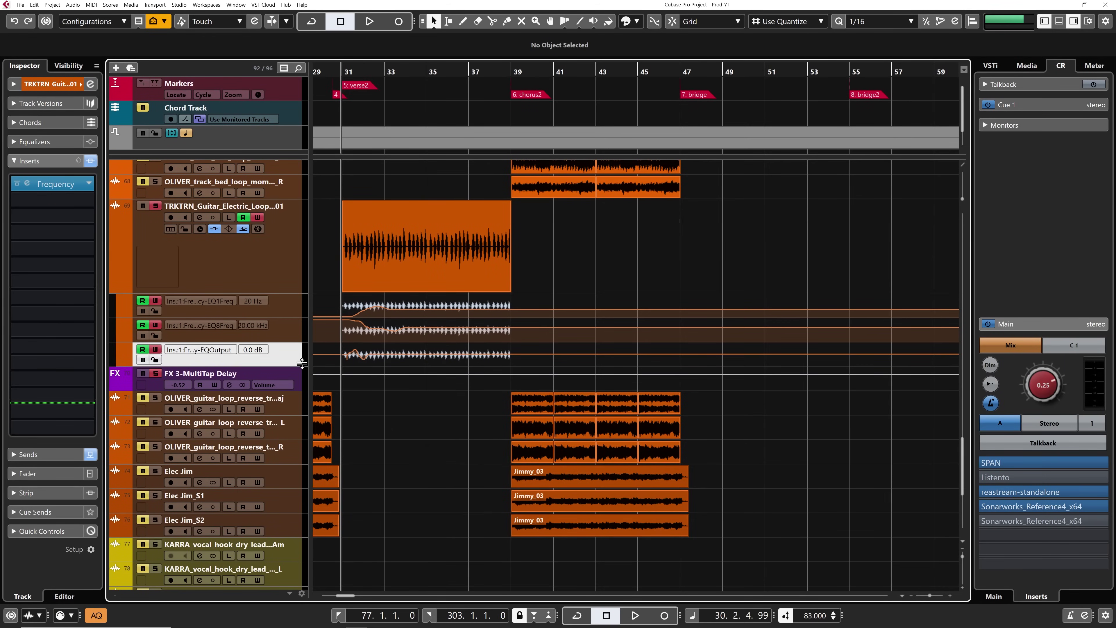
# Enlarge the EQOutput lane and delete its recorded automation points at the start of verse2.
pyautogui.moveTo(302, 363); pyautogui.dragTo(307, 410)
pyautogui.moveTo(405, 398); pyautogui.dragTo(326, 342)
pyautogui.press('Delete')
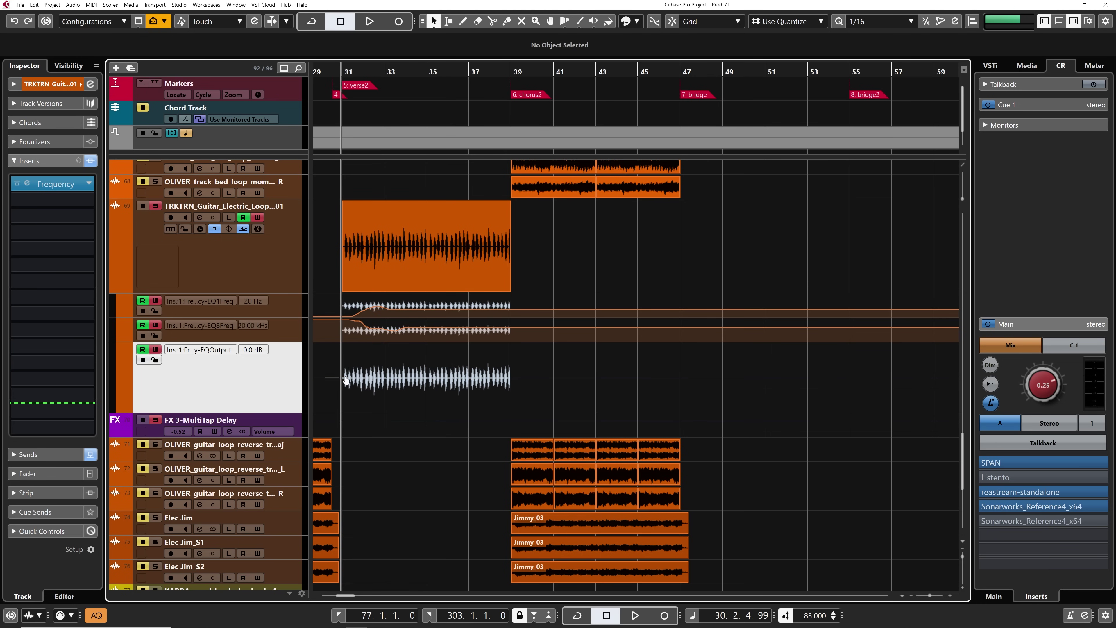
# Add automation points alternating high and low on the EQOutput curve at the start of verse2, ending at -5.2 dB.
pyautogui.press('h')
pyautogui.press('h')
pyautogui.press('h')
pyautogui.click(363, 370)
pyautogui.click(384, 386)
pyautogui.click(410, 372)
pyautogui.click(429, 386)
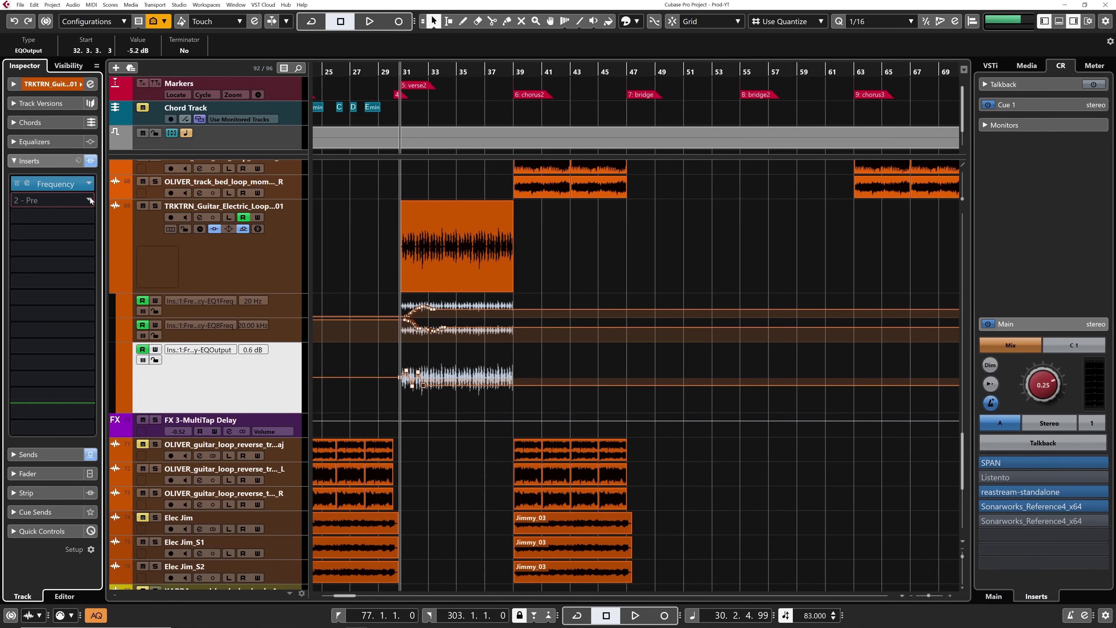
# View the custom effect collection offered for the guitar track's second insert slot and close it without choosing a plug-in.
pyautogui.click(90, 201)
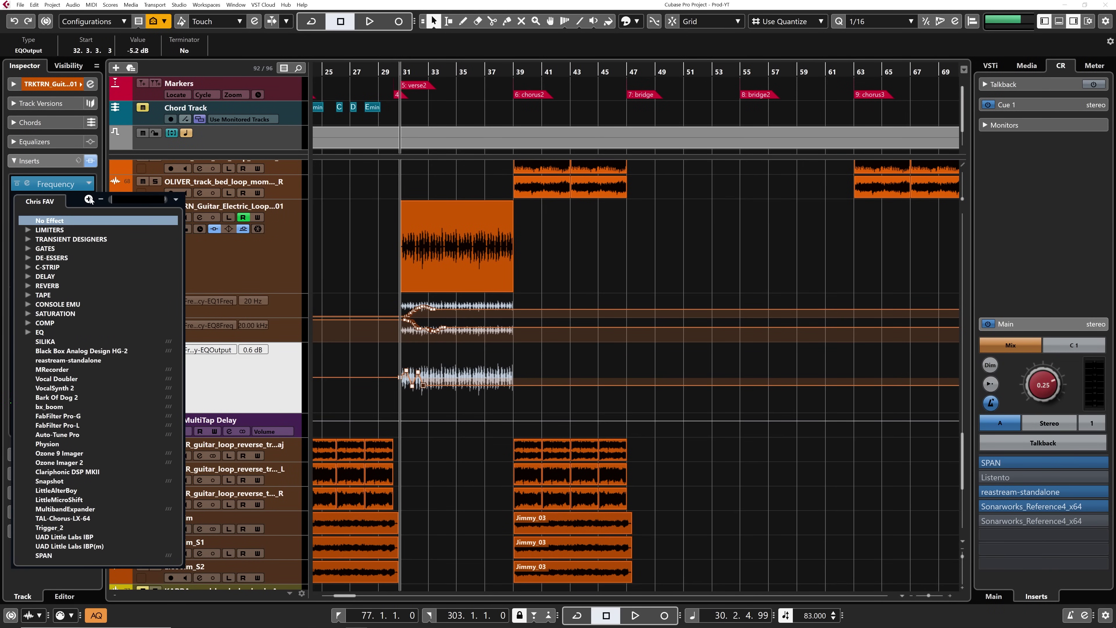
pyautogui.press('Escape')
pyautogui.click(68, 204)
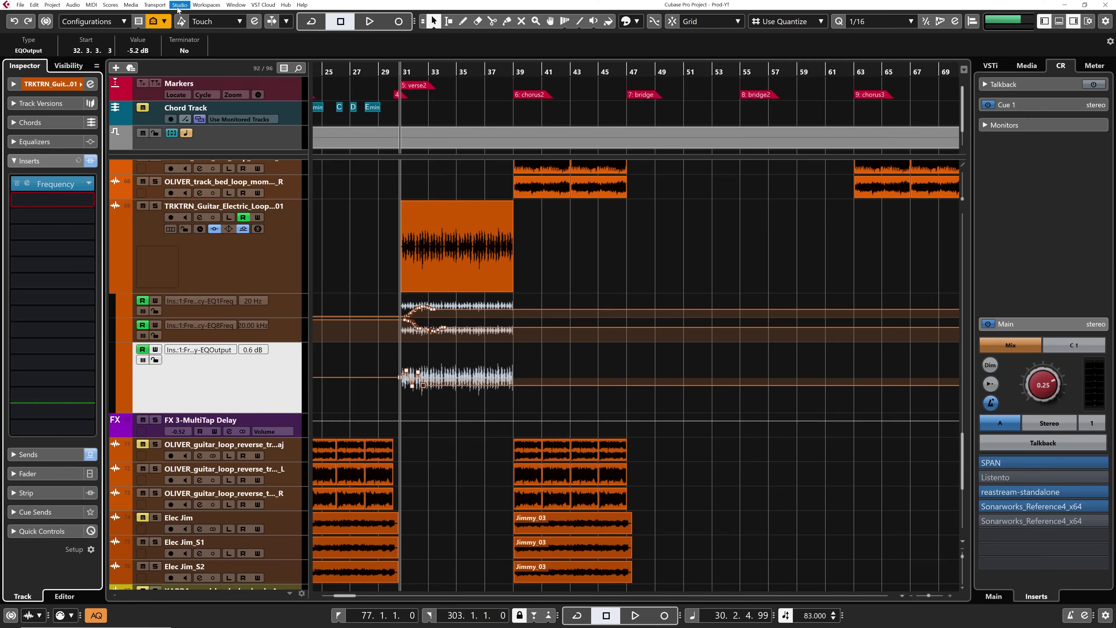
# View the VST effects and the custom plug-in collection in the VST Plug-in Manager, and close it.
pyautogui.click(180, 4)
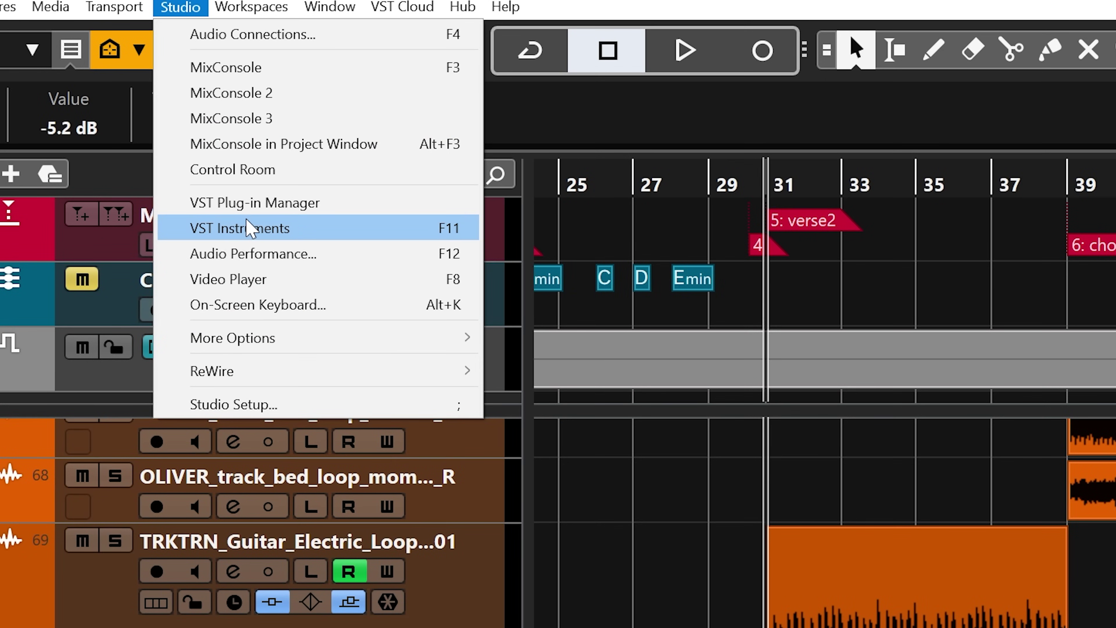
pyautogui.click(251, 203)
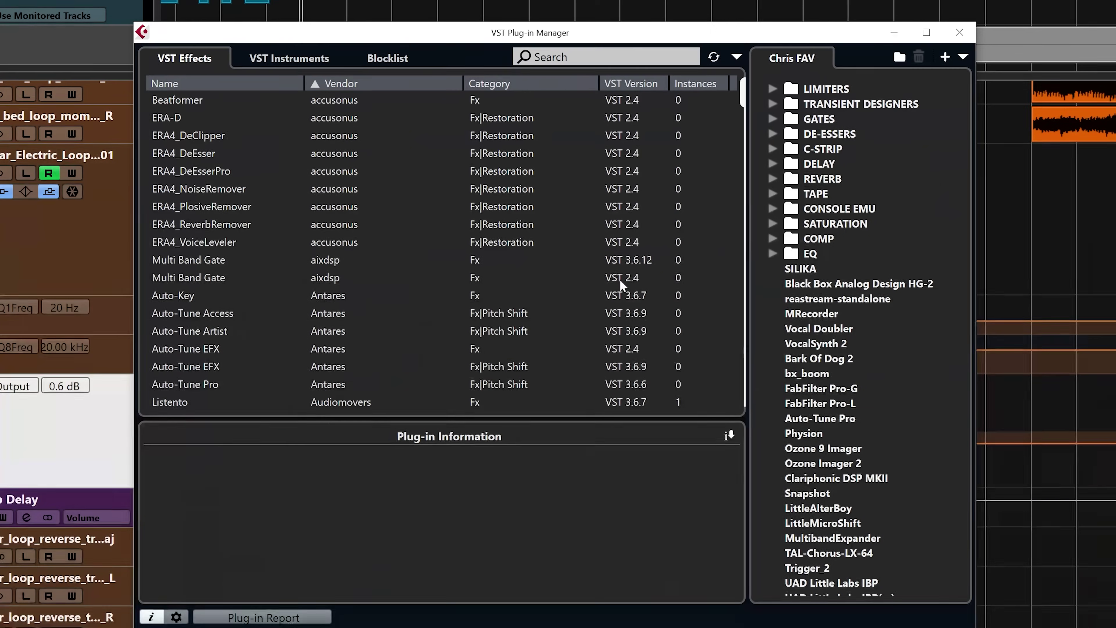
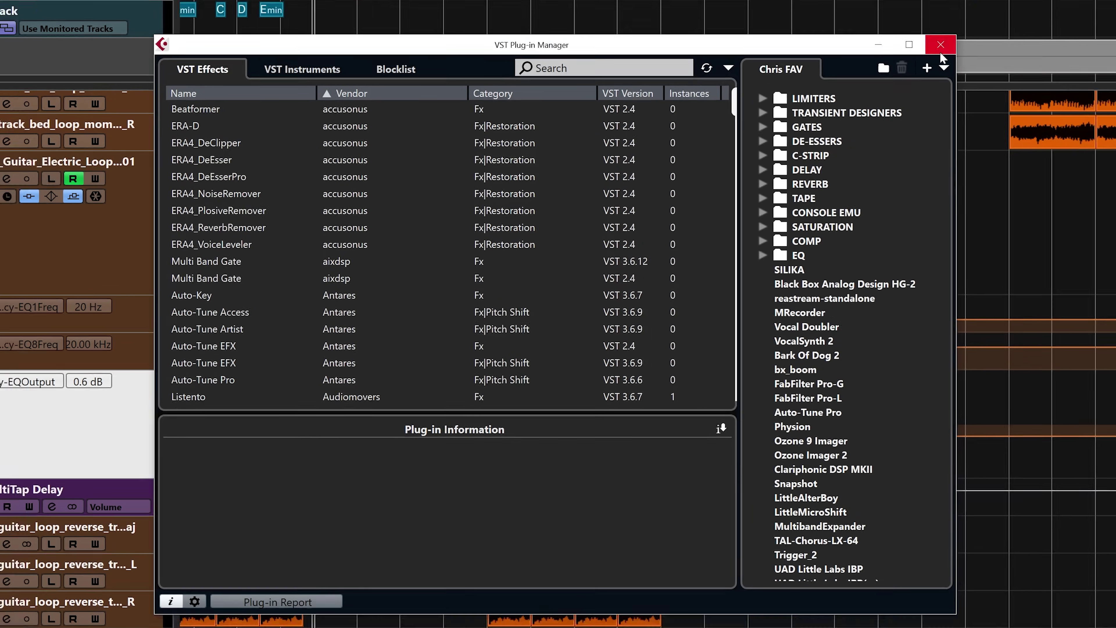
pyautogui.click(959, 32)
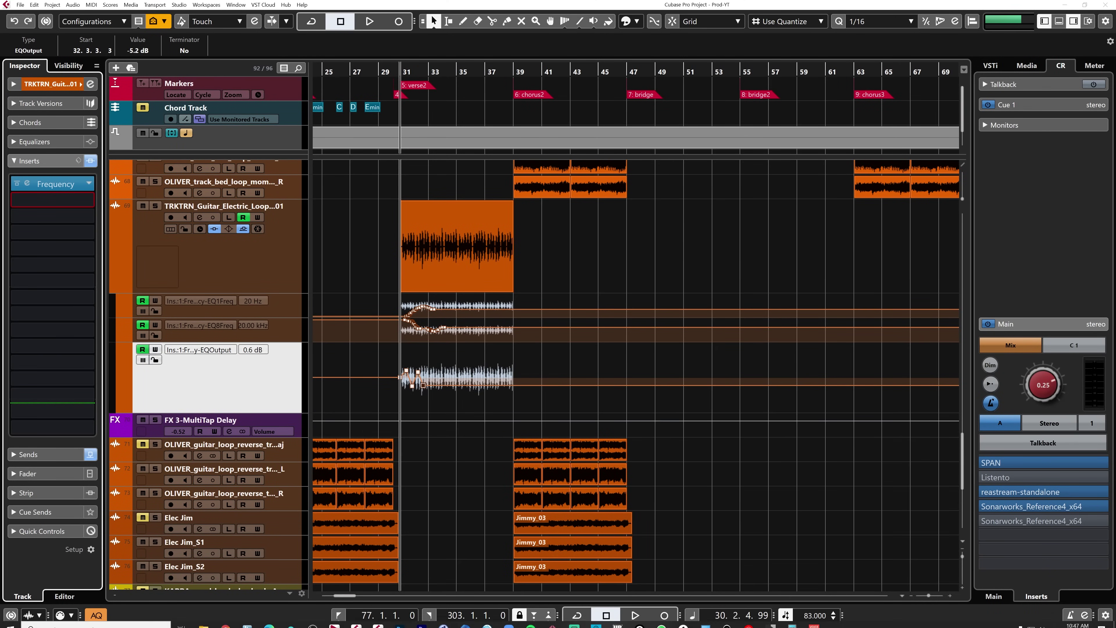
# Open the User Settings Data Folder of Steinberg Cubase 10.5 from the Windows program list.
pyautogui.click(10, 620)
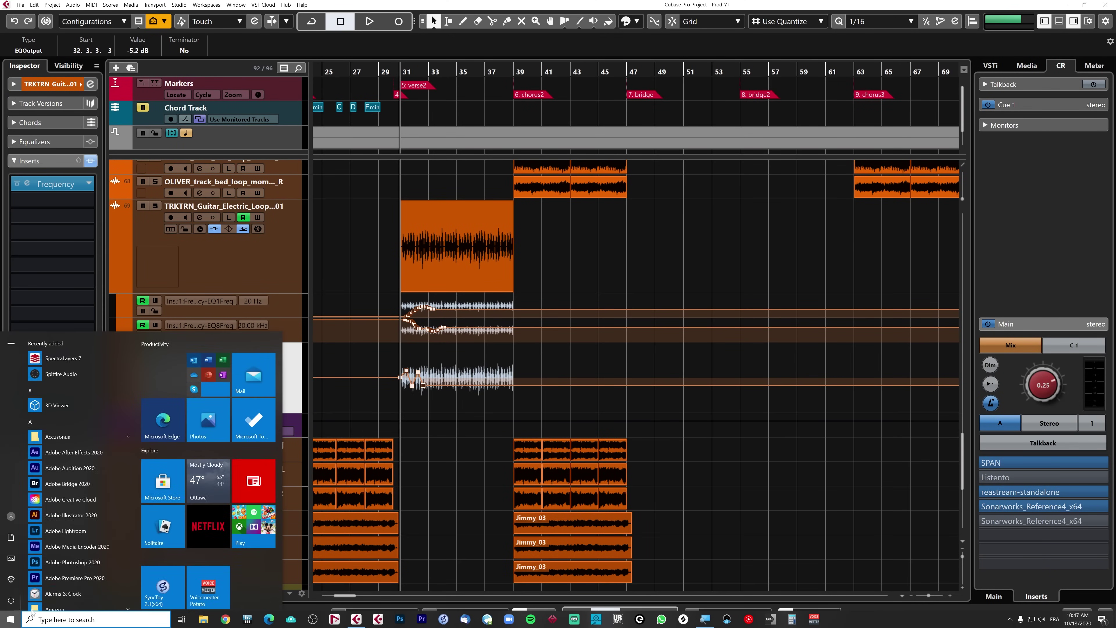
pyautogui.scroll(-10, 66, 555)
pyautogui.scroll(-15, 68, 549)
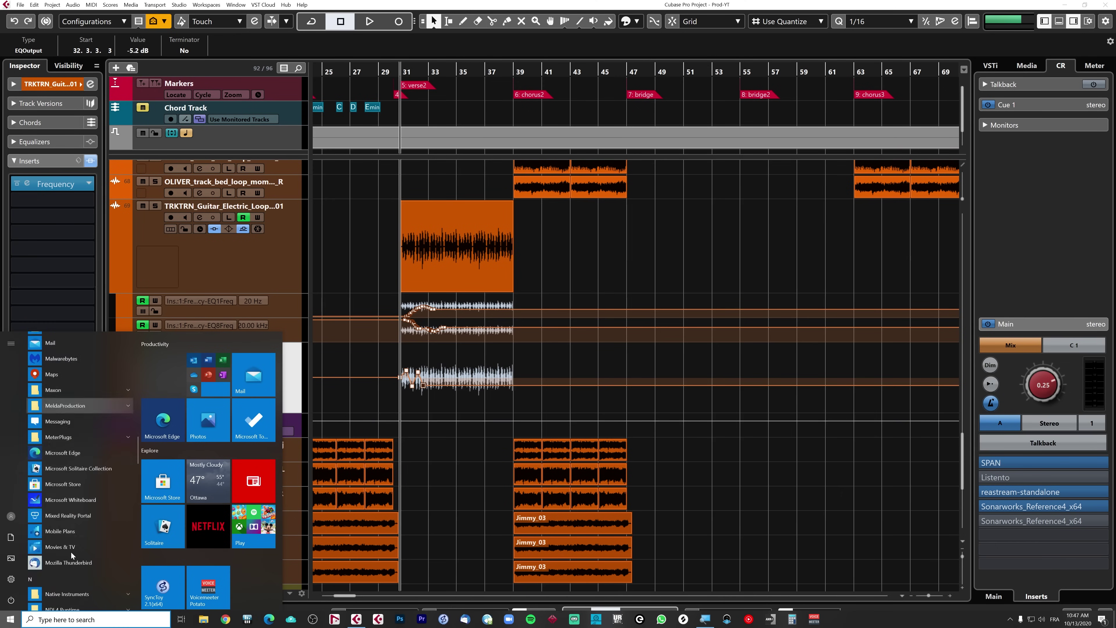
pyautogui.scroll(3, 73, 551)
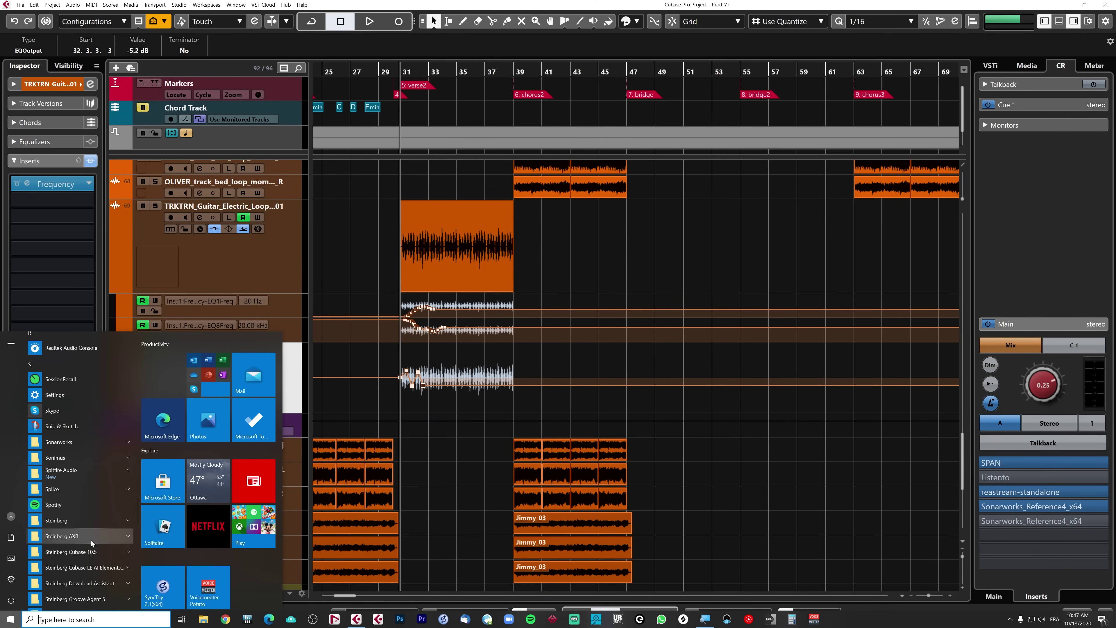
pyautogui.click(70, 553)
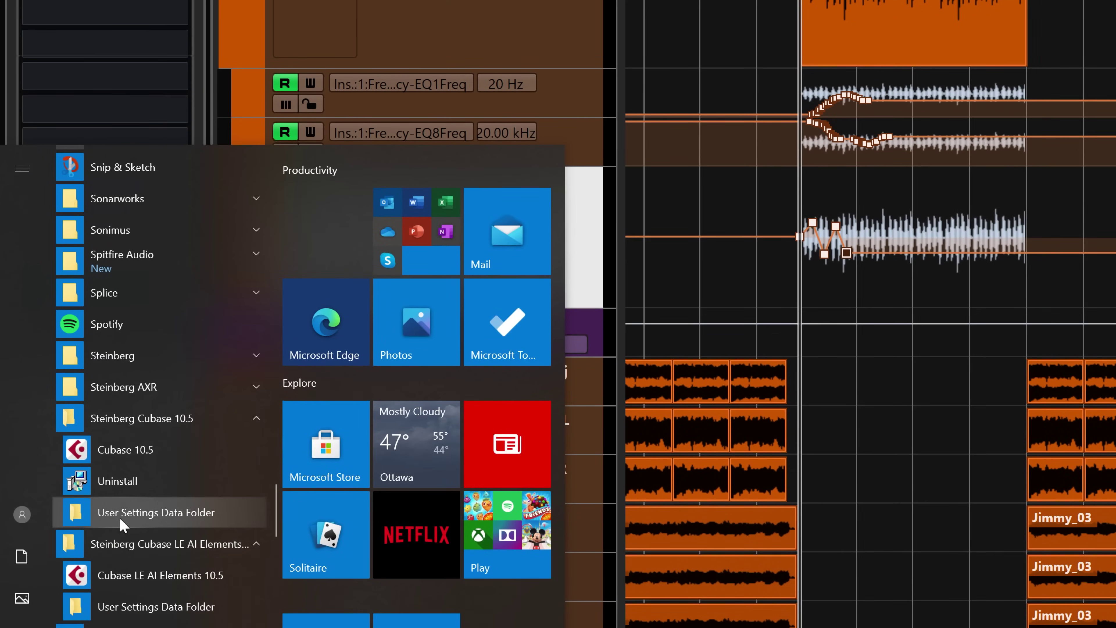
pyautogui.click(121, 513)
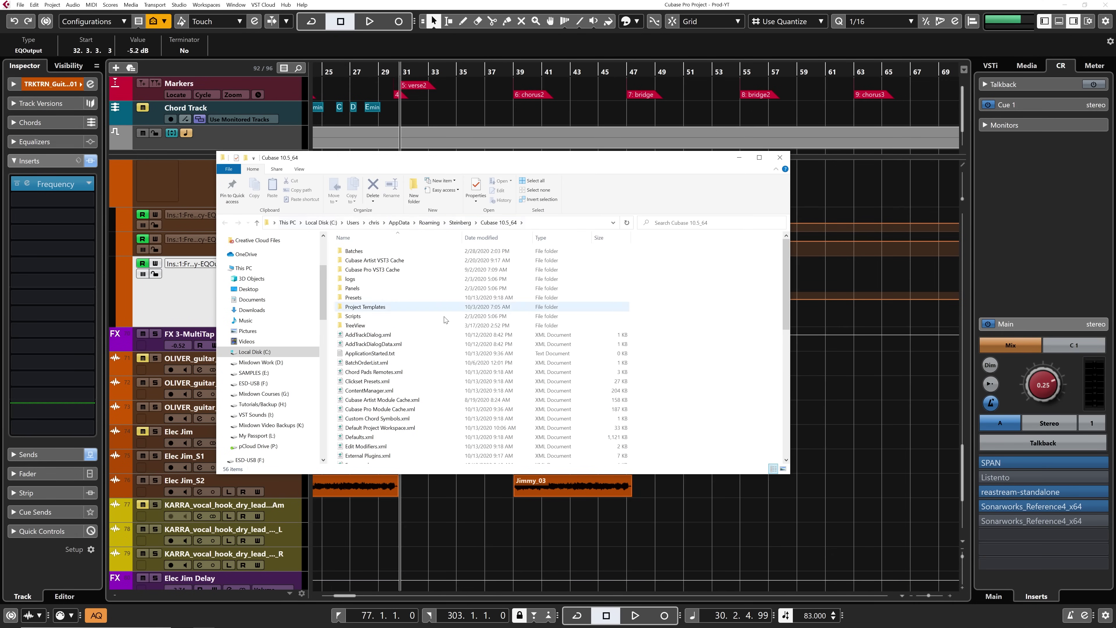
# Locate the settings files PluginManager.xml, Key Commands.xml and UserPreferences.xml in the Cubase 10.5_64 folder.
pyautogui.scroll(-3, 437, 336)
pyautogui.scroll(-2, 437, 338)
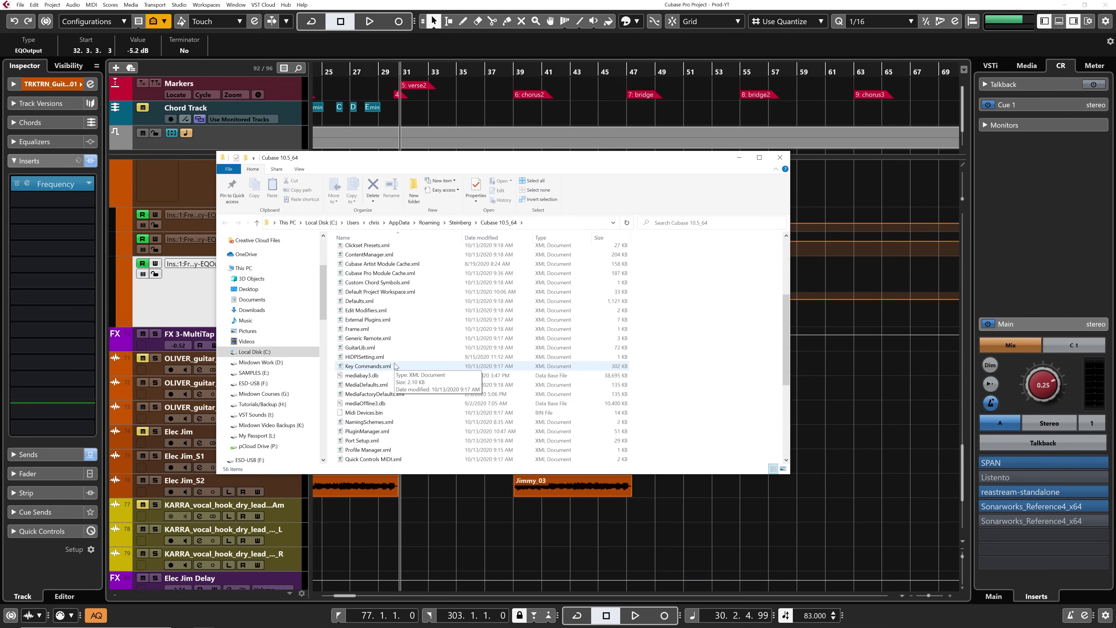
pyautogui.click(369, 431)
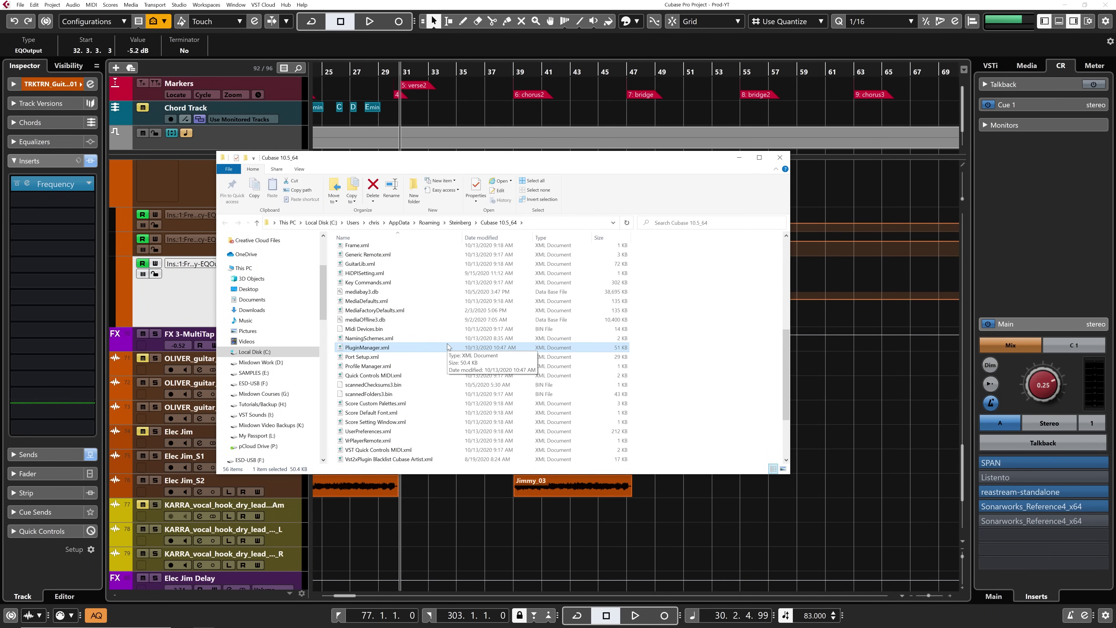
pyautogui.click(383, 284)
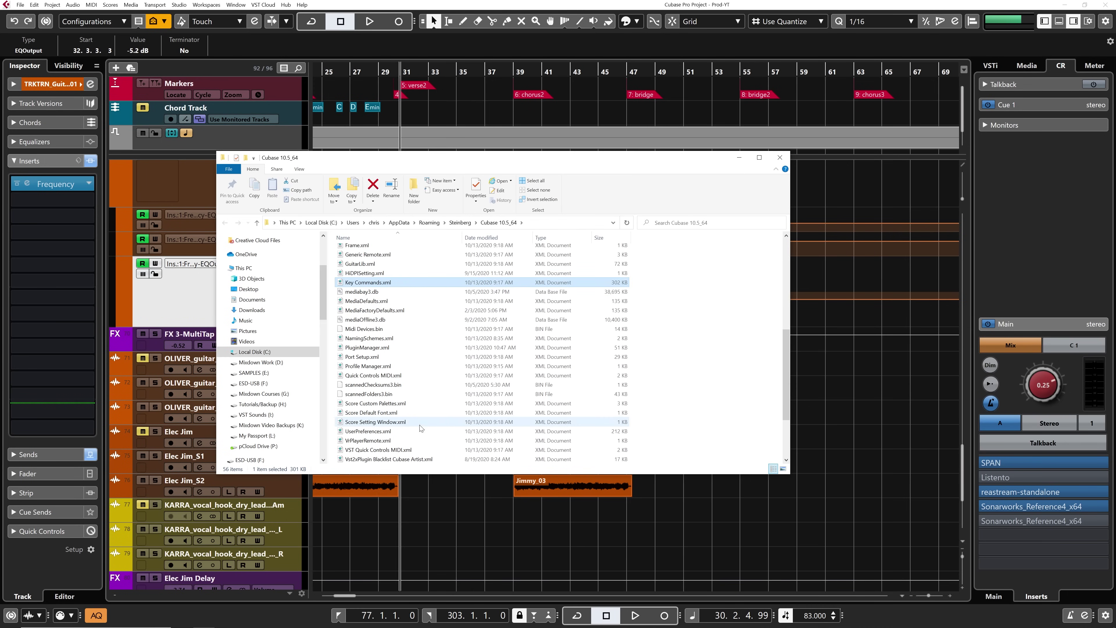
pyautogui.click(378, 433)
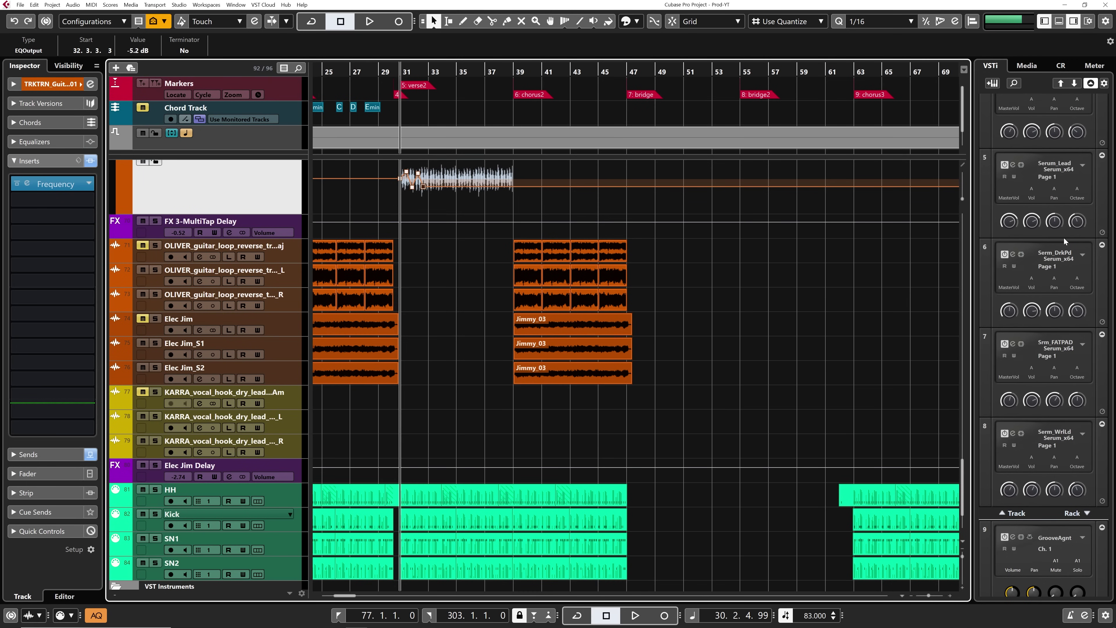
pyautogui.scroll(15, 484, 344)
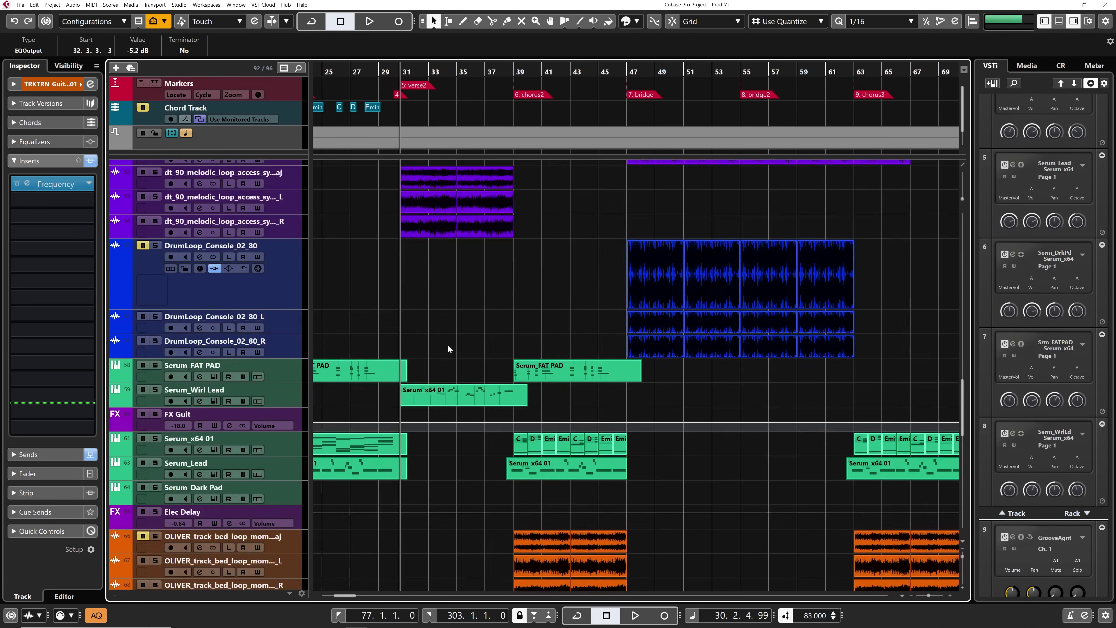
# Select the Serum_x64 01, Serum_Lead, Serum_FAT PAD and Serum_Wirl Lead tracks in turn to examine their linked instrument slots.
pyautogui.scroll(-4, 378, 315)
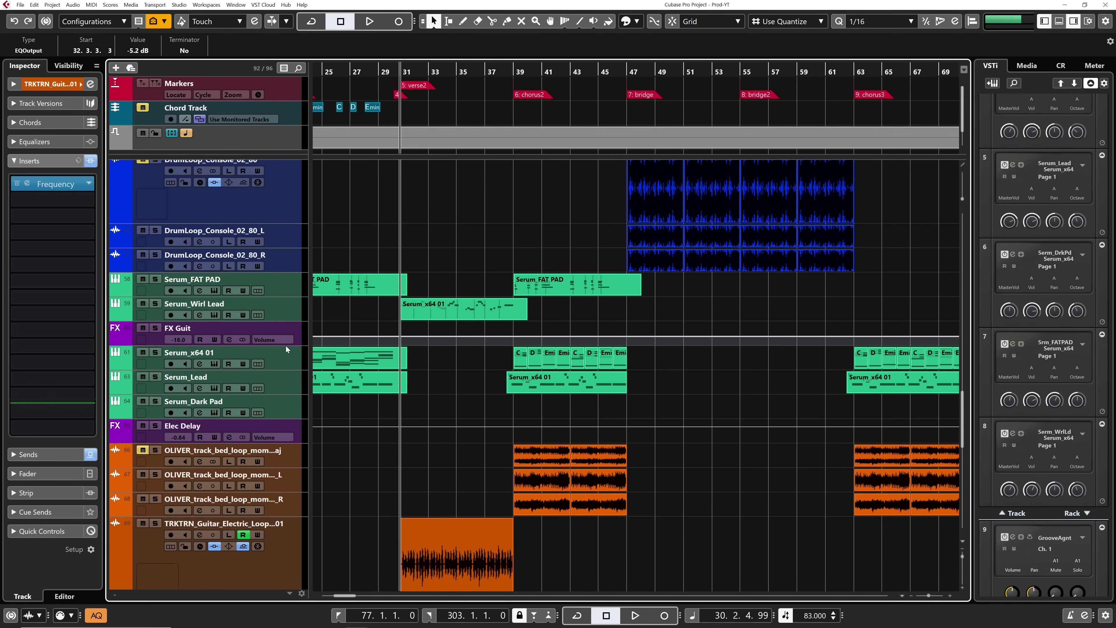
pyautogui.click(283, 361)
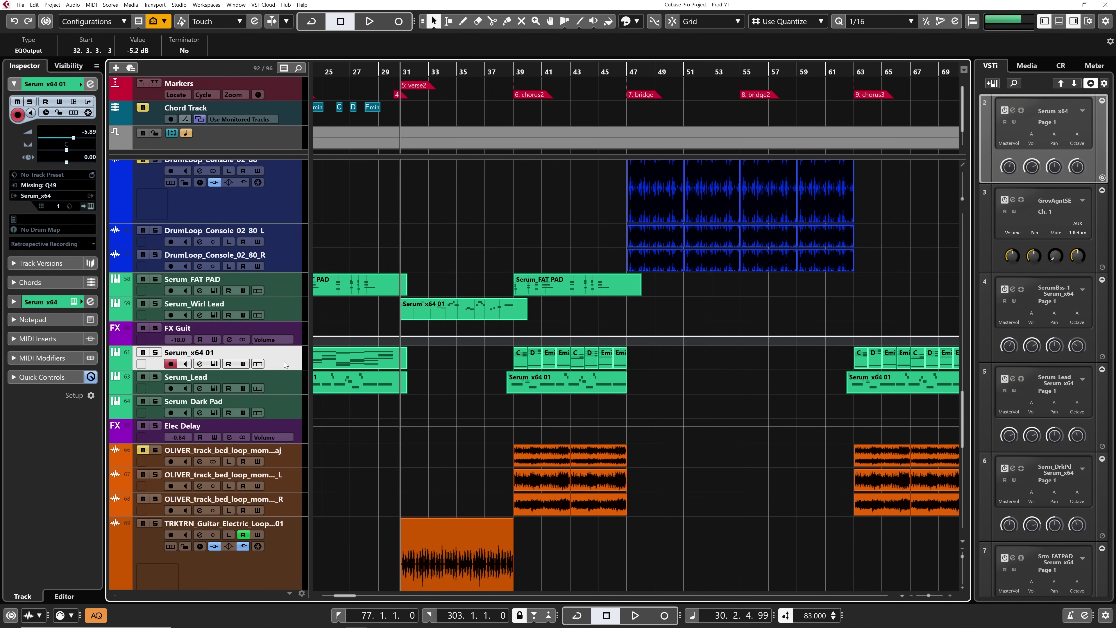
pyautogui.click(288, 385)
pyautogui.click(285, 289)
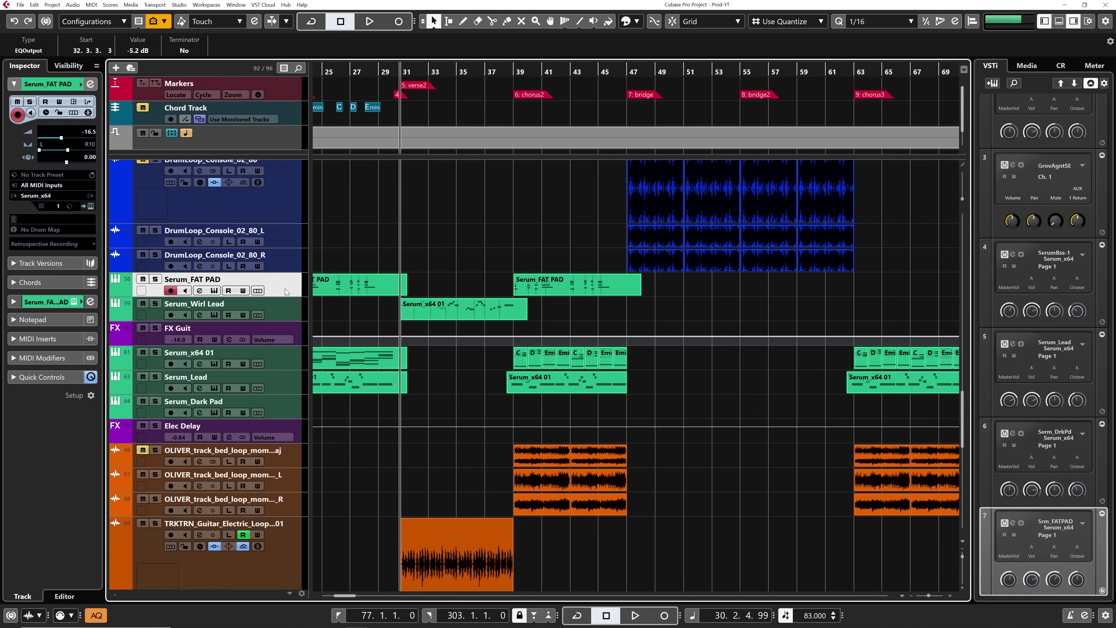
pyautogui.click(282, 307)
# Examine the Groove Agent rack instrument together with its HH MIDI track and its Master output channel.
pyautogui.scroll(-15, 469, 320)
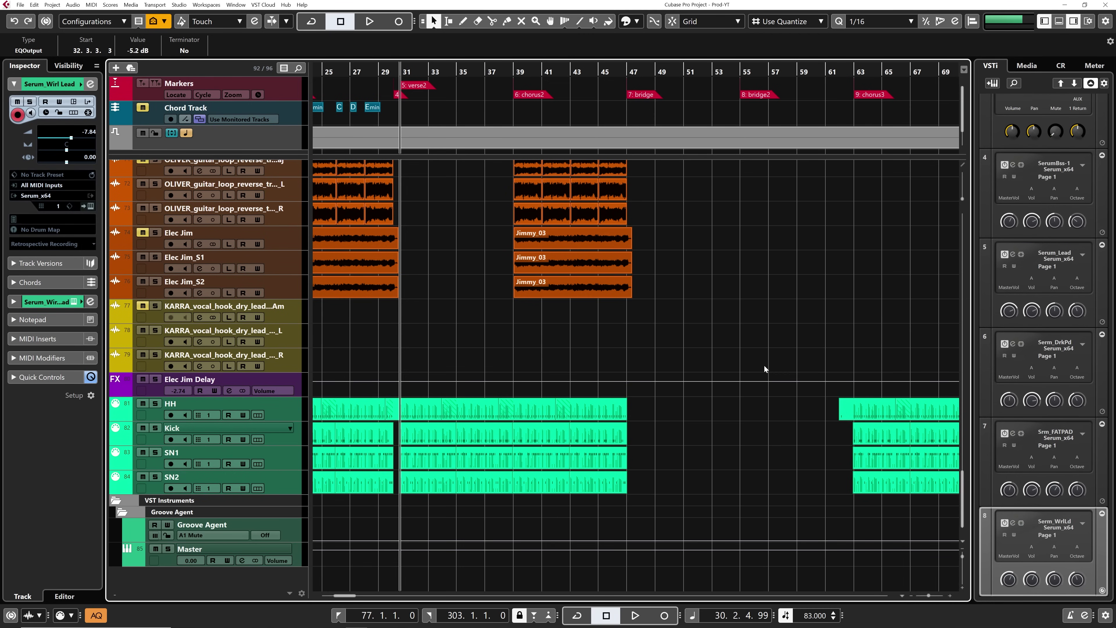
pyautogui.scroll(5, 1113, 209)
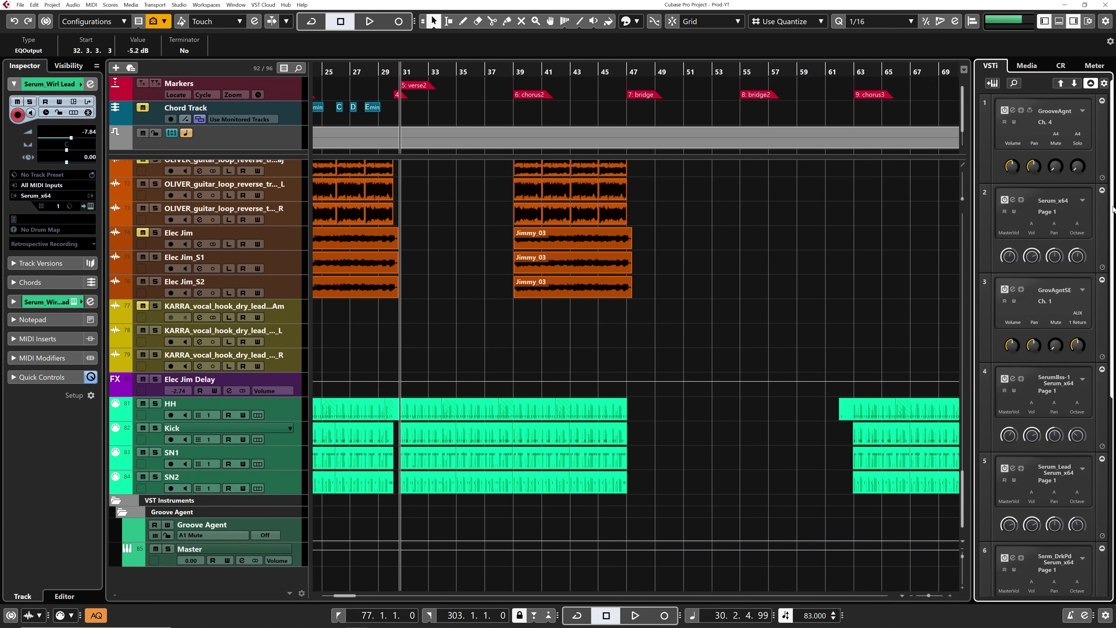
pyautogui.scroll(-5, 1113, 209)
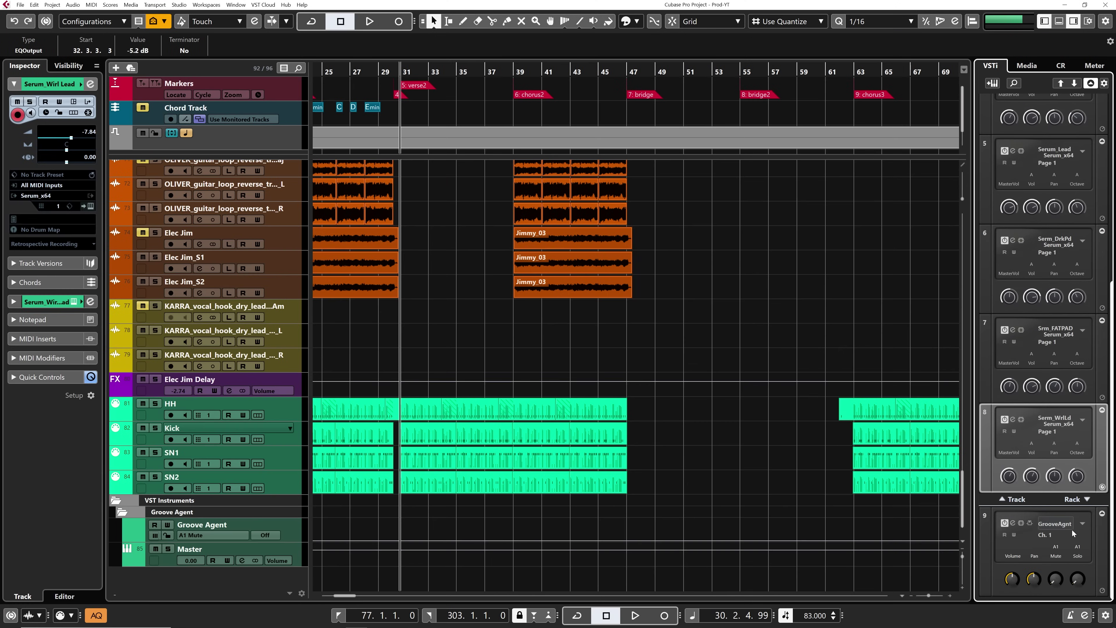
pyautogui.click(288, 556)
pyautogui.click(289, 410)
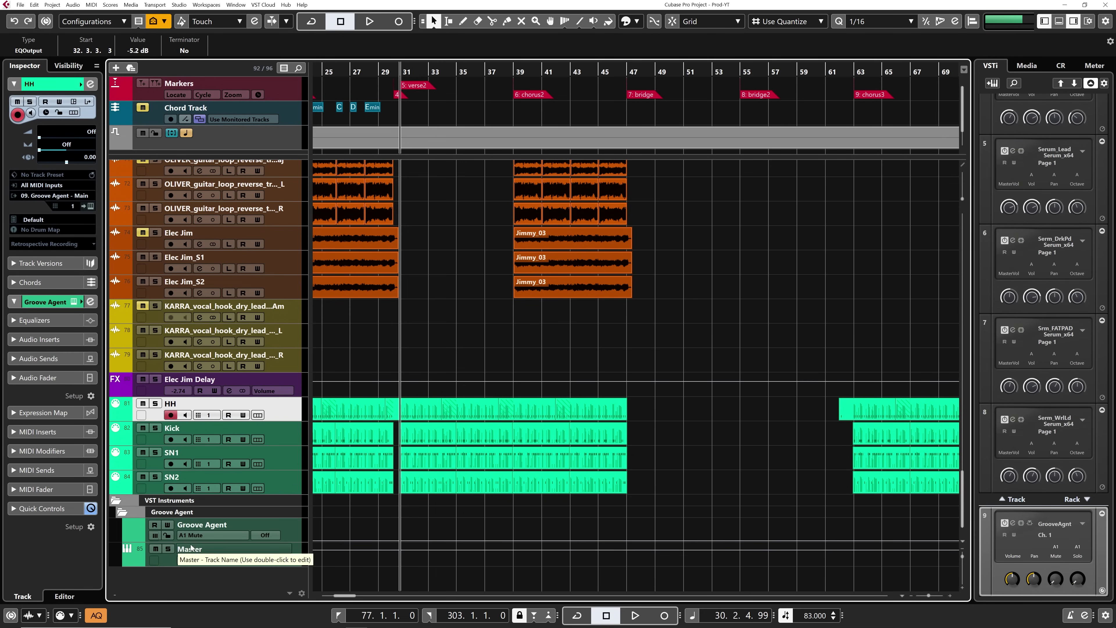
pyautogui.click(174, 546)
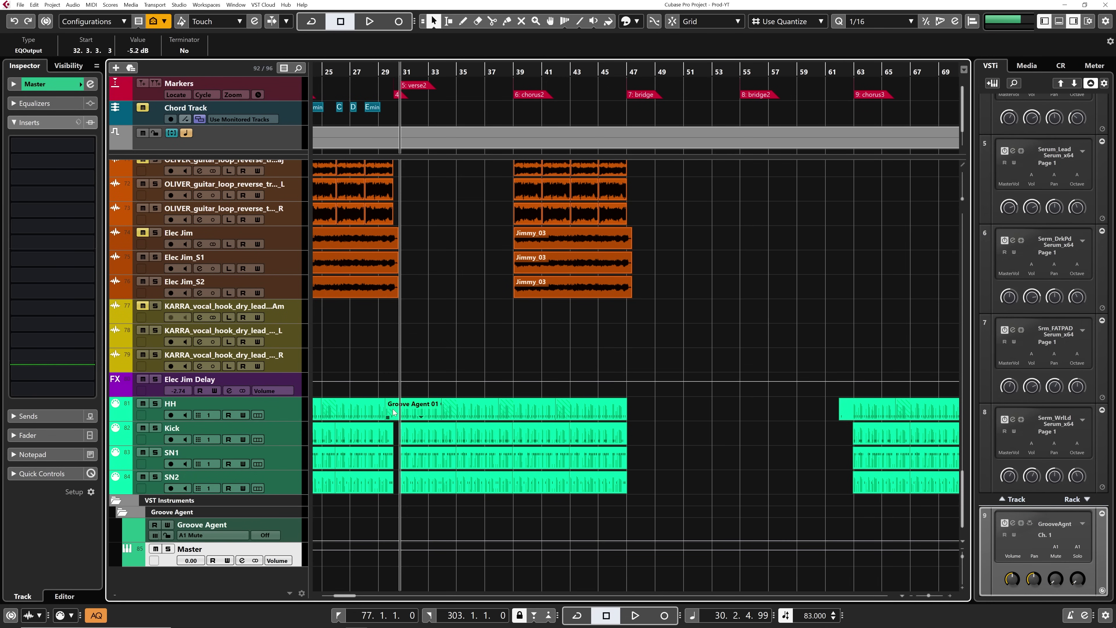
# Remove the Serum_FAT PAD instrument track from the project.
pyautogui.scroll(8, 384, 398)
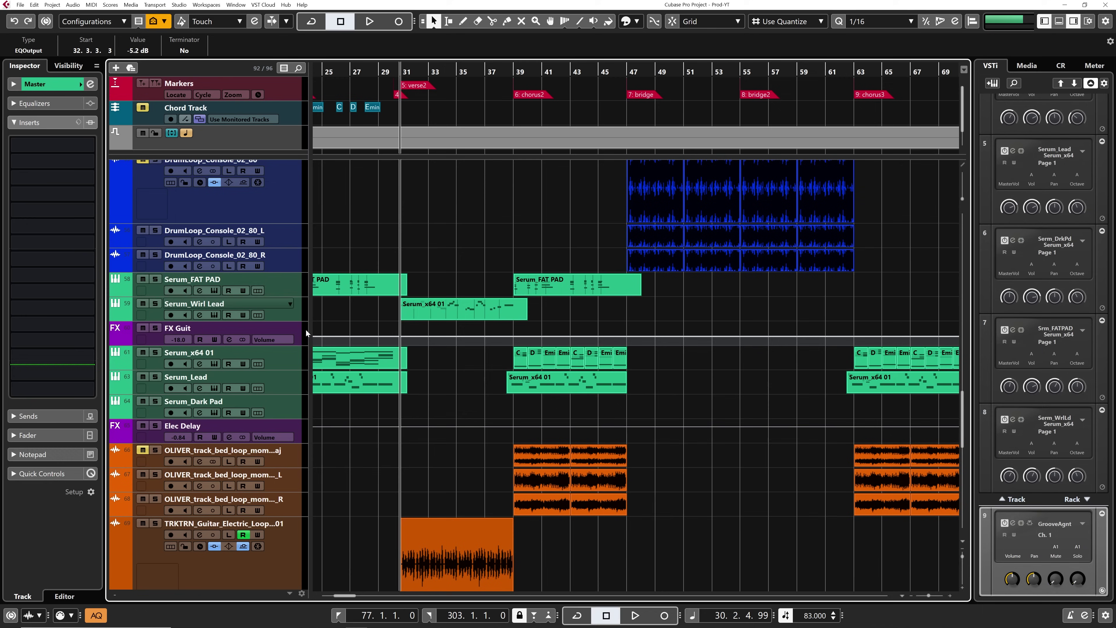
pyautogui.click(278, 279)
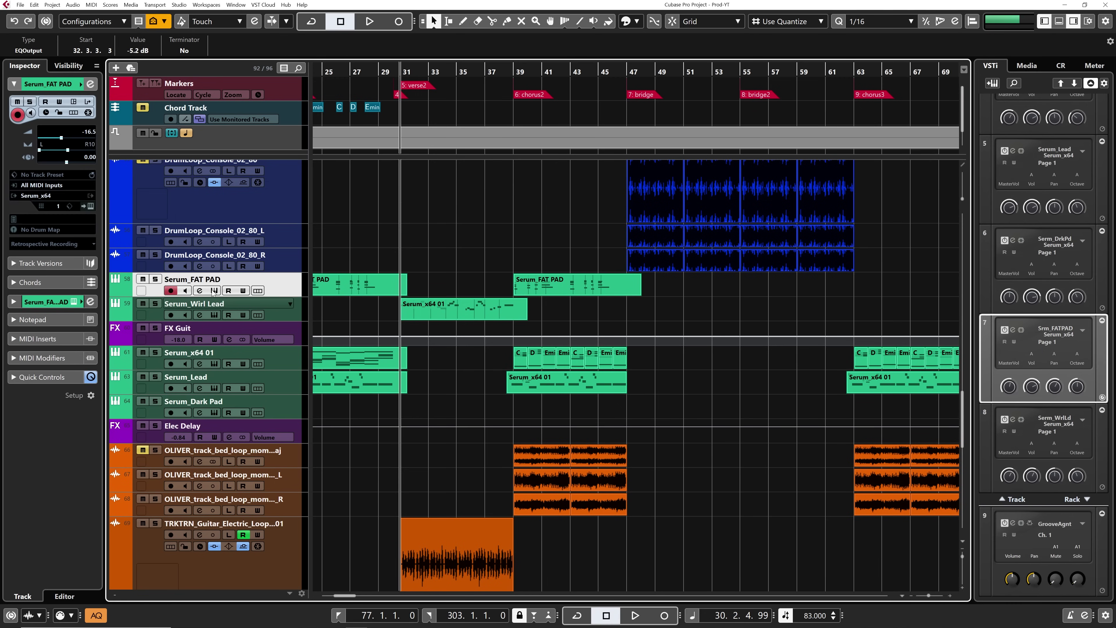
pyautogui.rightClick(282, 284)
pyautogui.click(310, 323)
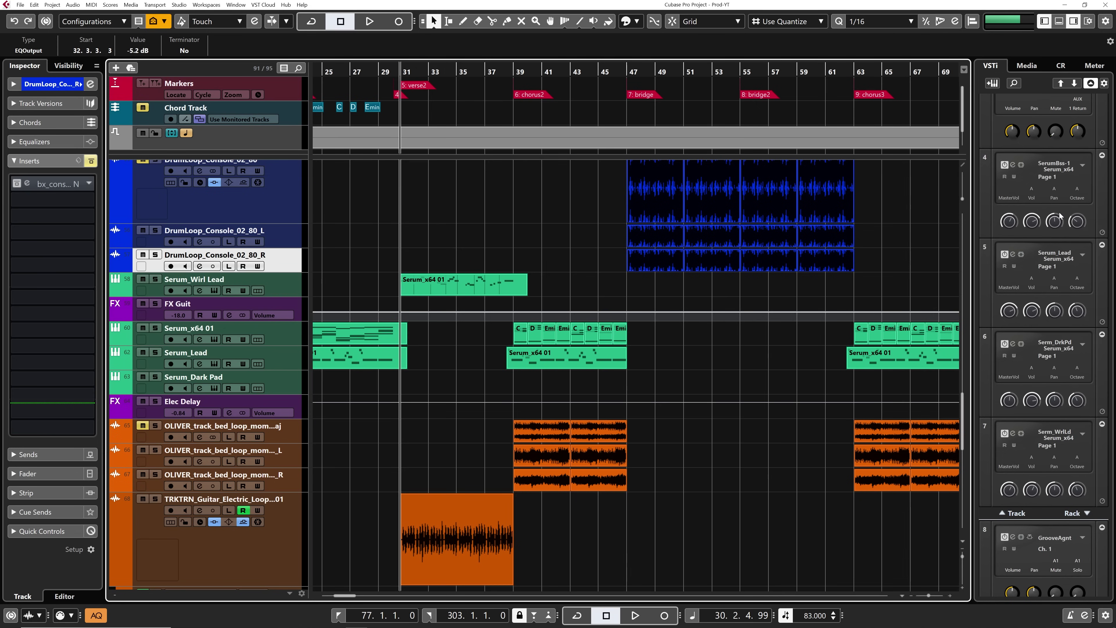
# Check the Groove Agent Master channel's track commands for a removal option and close the list without choosing one.
pyautogui.scroll(-8, 357, 519)
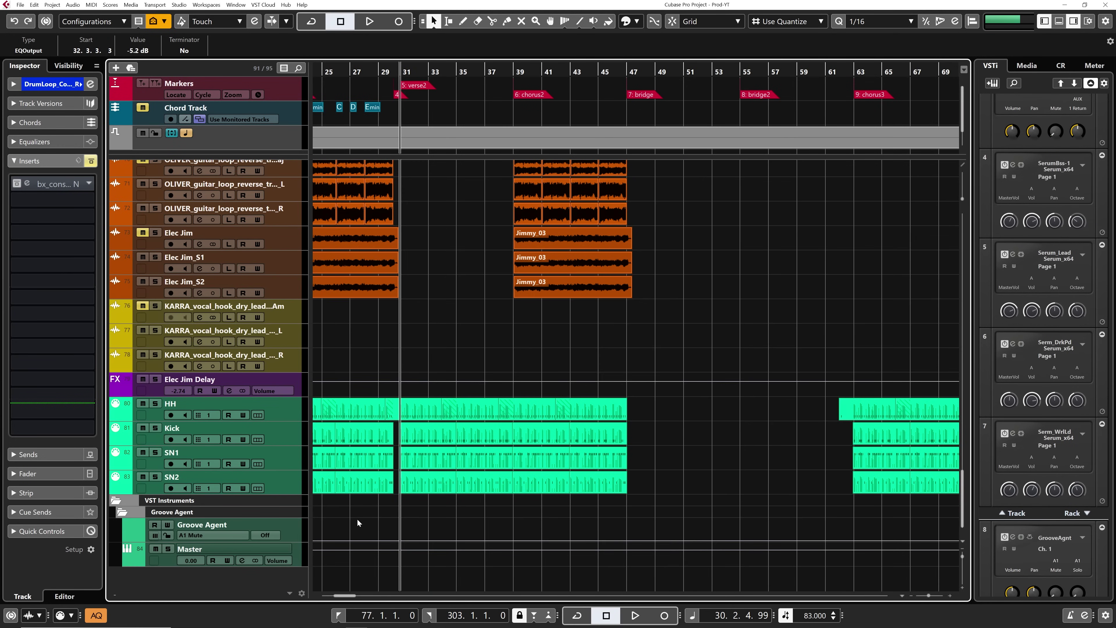
pyautogui.click(178, 550)
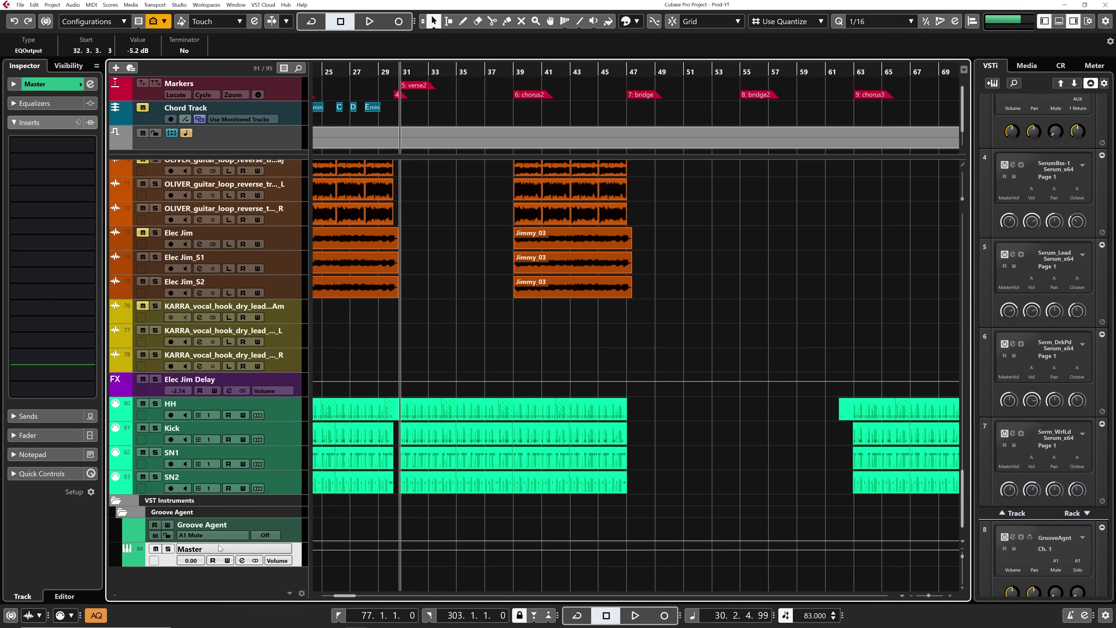
pyautogui.rightClick(201, 551)
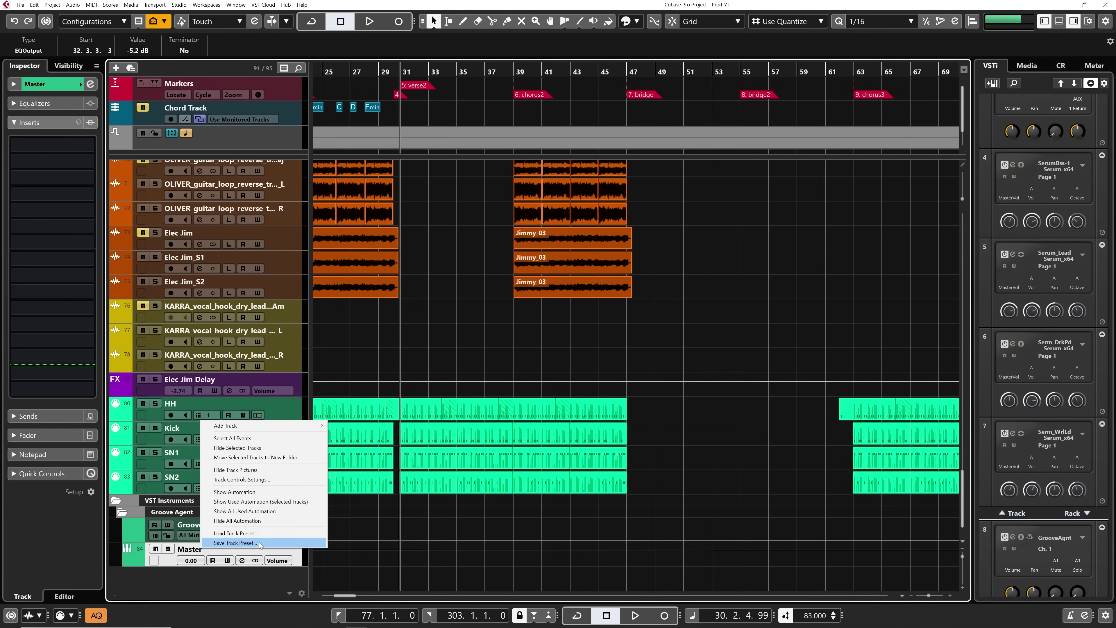
pyautogui.click(180, 551)
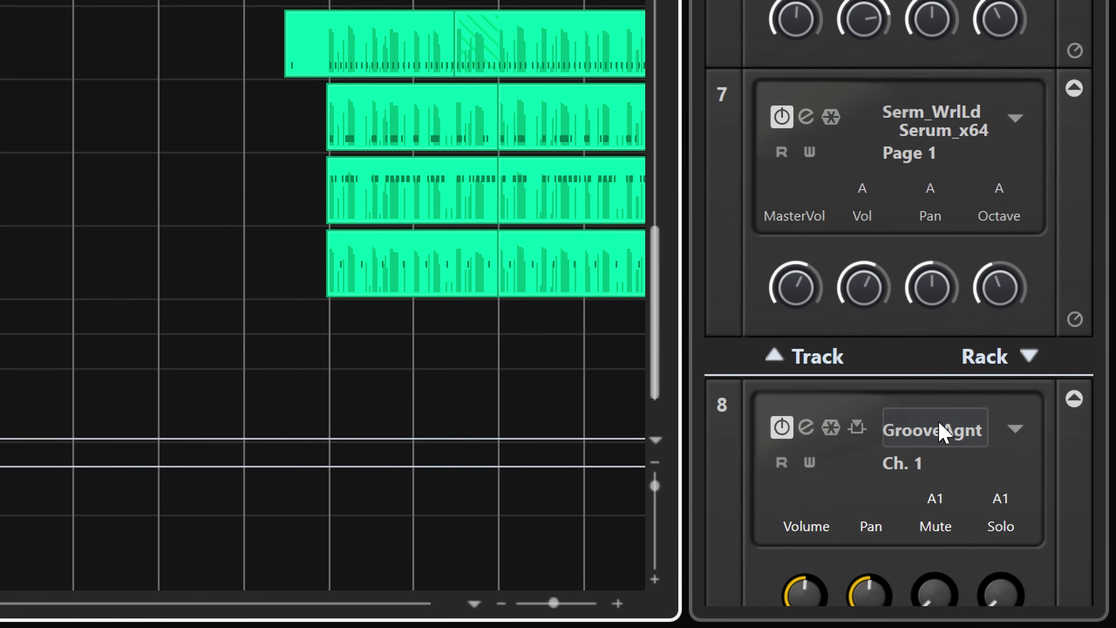
# Remove the Groove Agent rack instrument by setting its slot 8 to No VST Instrument.
pyautogui.click(949, 433)
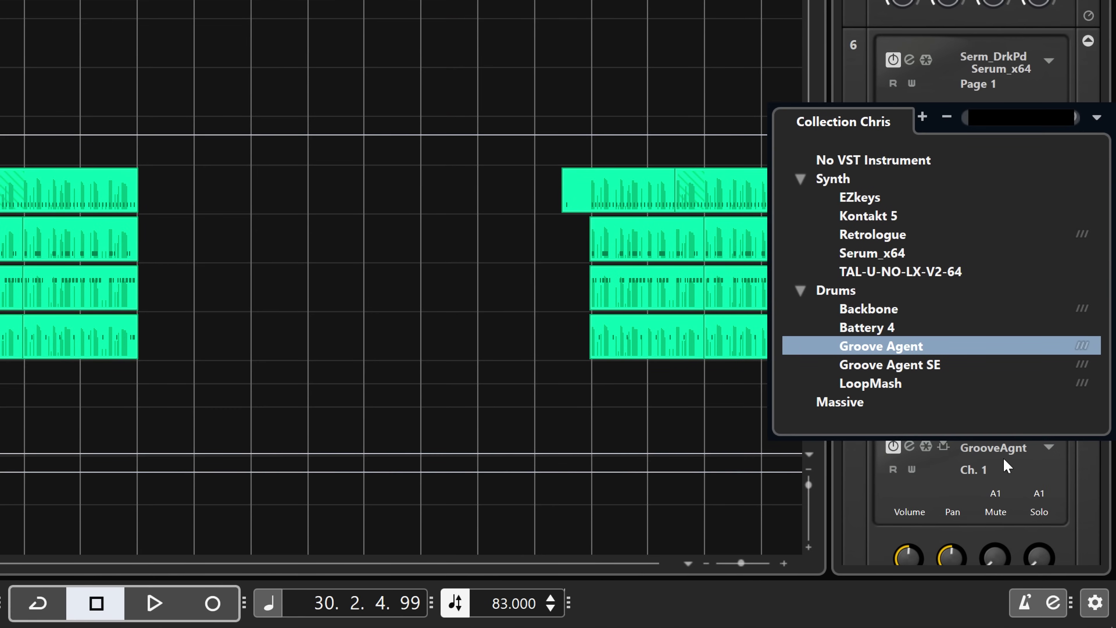
pyautogui.click(883, 161)
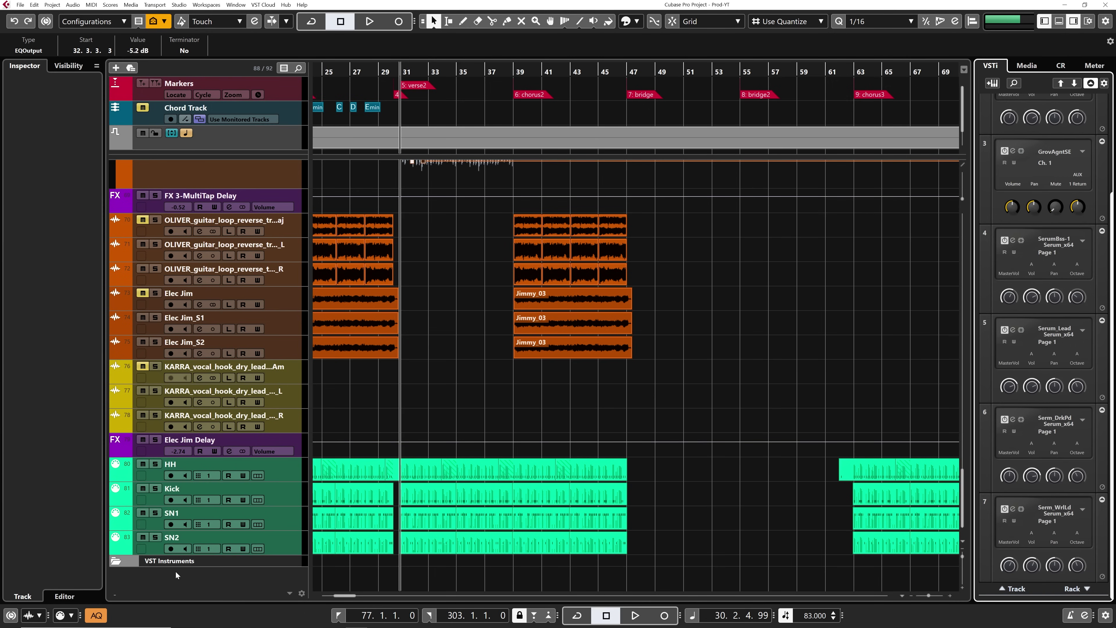
# Select the four drum MIDI tracks HH, Kick, SN1 and SN2.
pyautogui.click(287, 479)
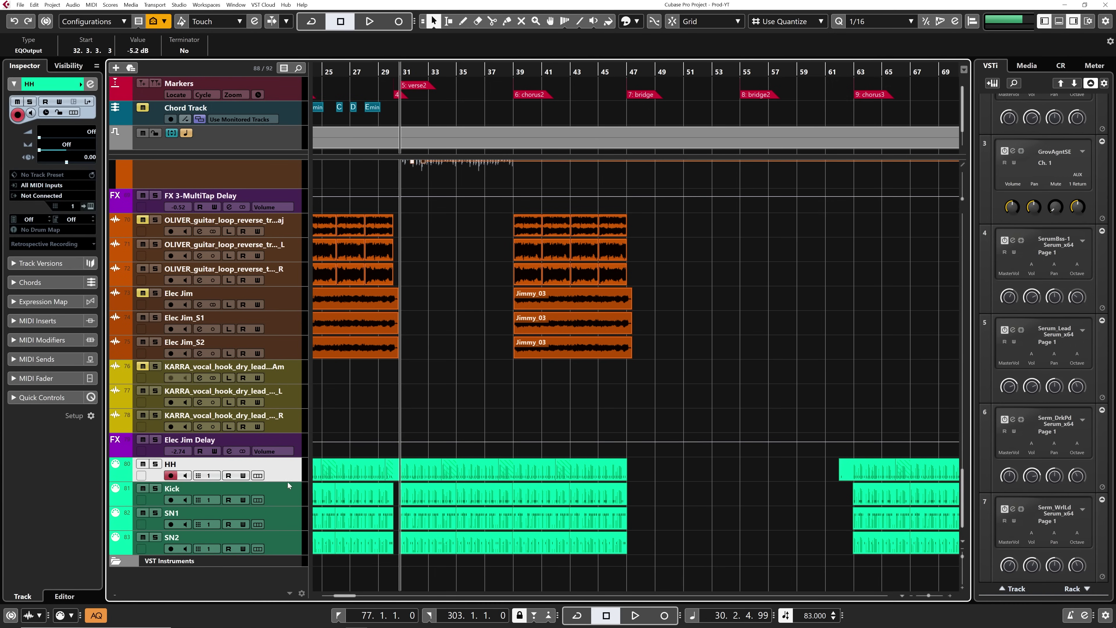
pyautogui.keyDown('shift'); pyautogui.click(275, 543); pyautogui.keyUp('shift')
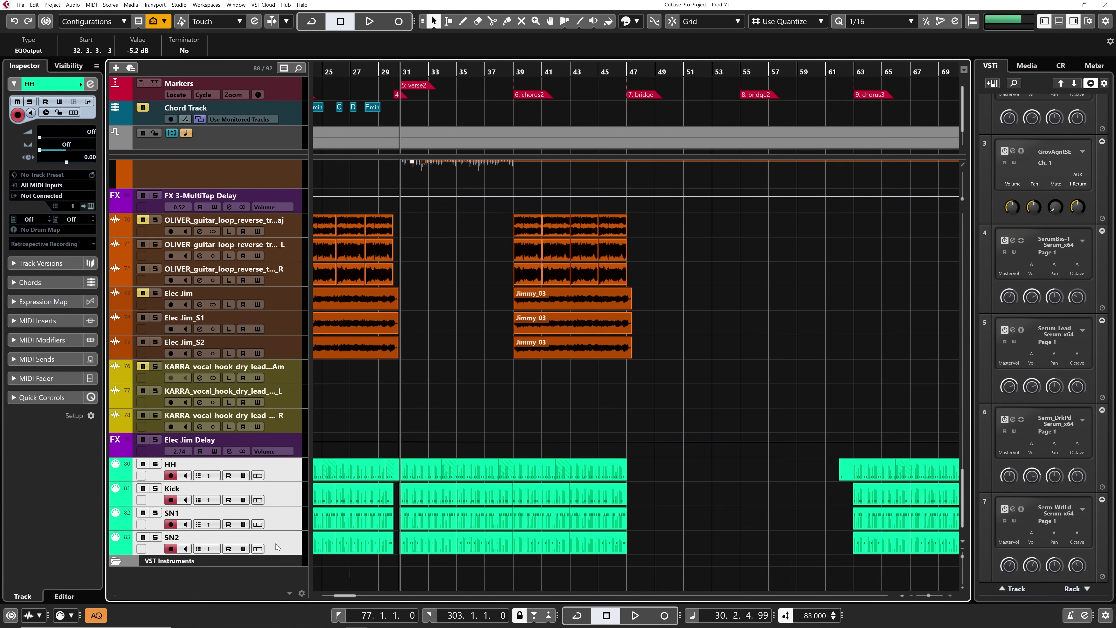